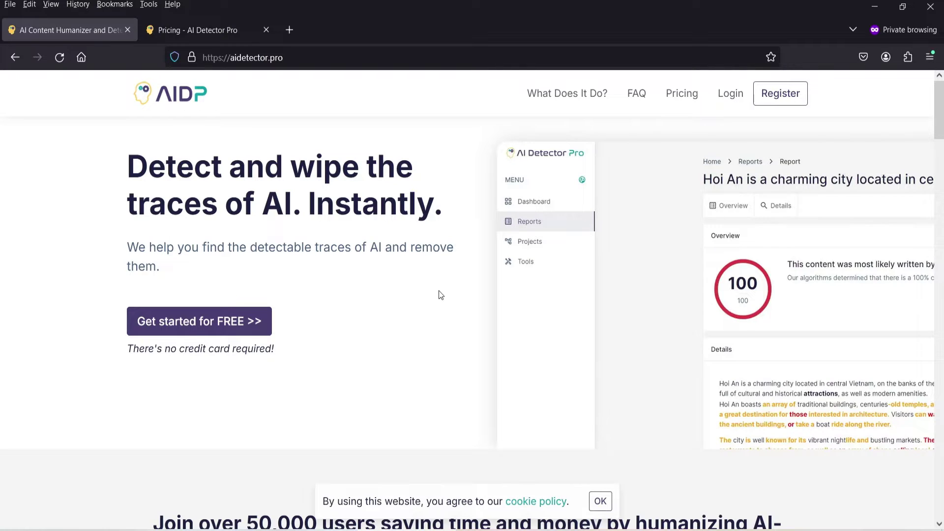
- Switch to the AI Detector Pro pricing page showing the 50%-off flash-sale offer
scroll(562, 375, "down", 3)
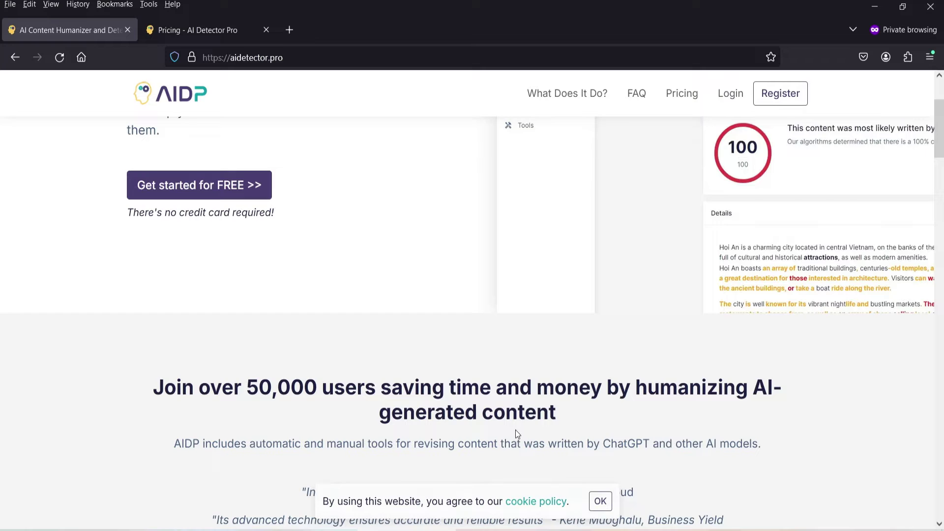
scroll(397, 279, "up", 3)
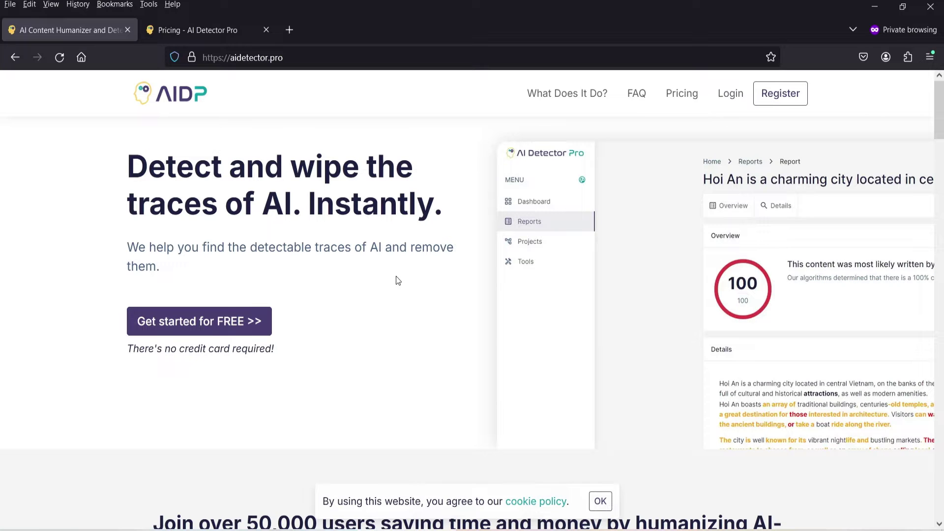
left_click(202, 28)
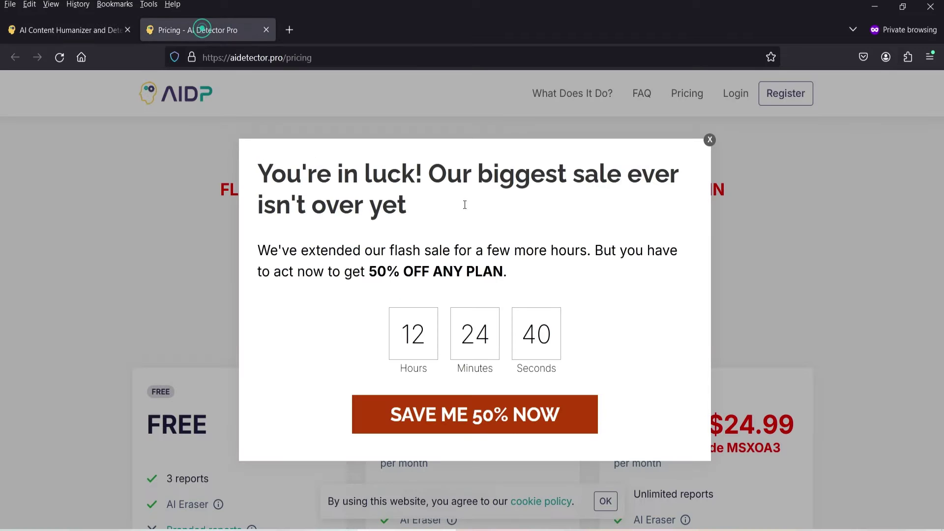
- Close the flash-sale popup and highlight the Free plan's 3-report limit
left_click(709, 140)
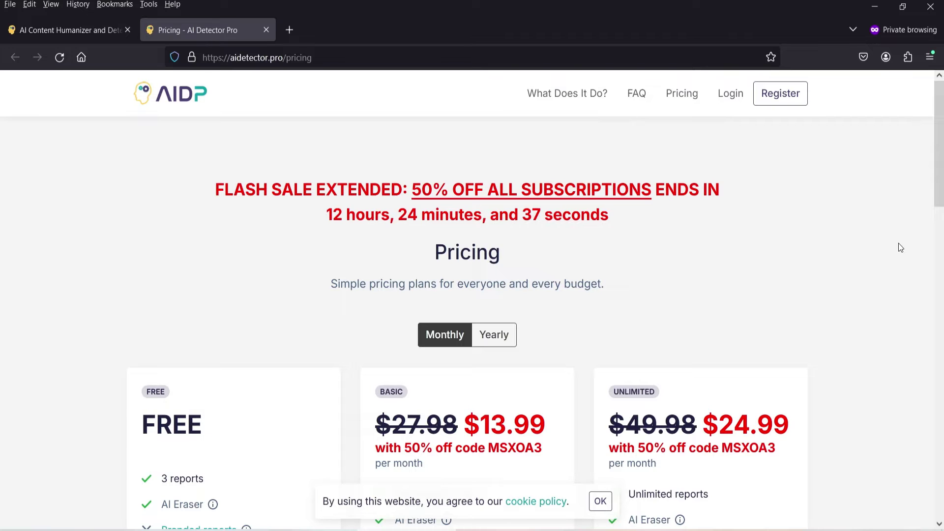
scroll(899, 243, "down", 4)
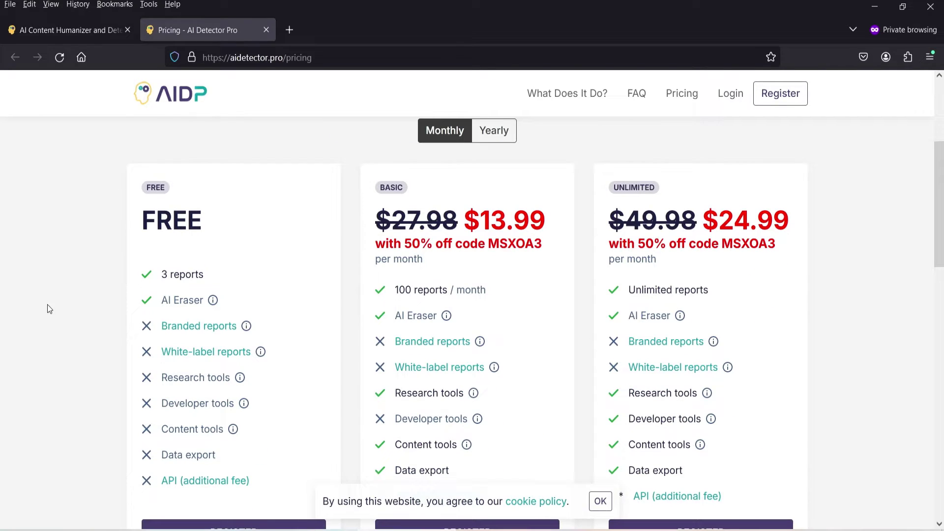
double_click(214, 275)
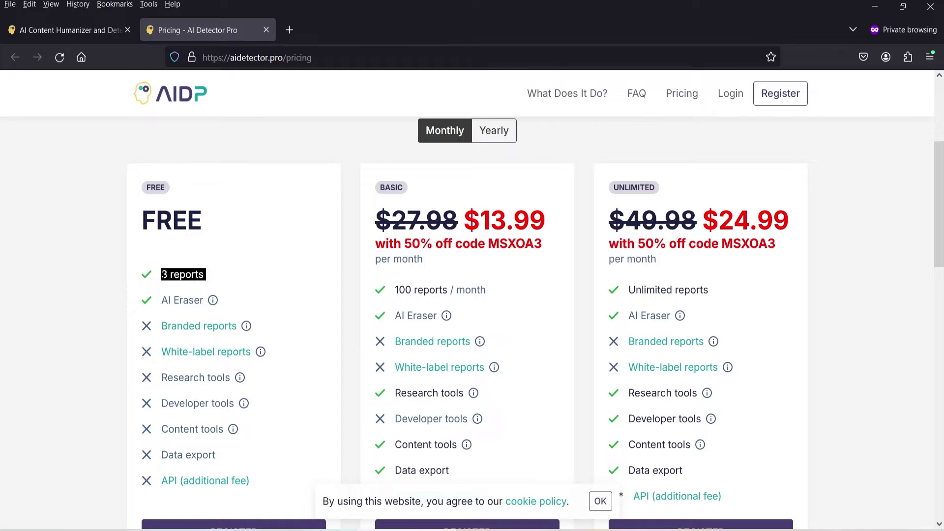
left_click(51, 319)
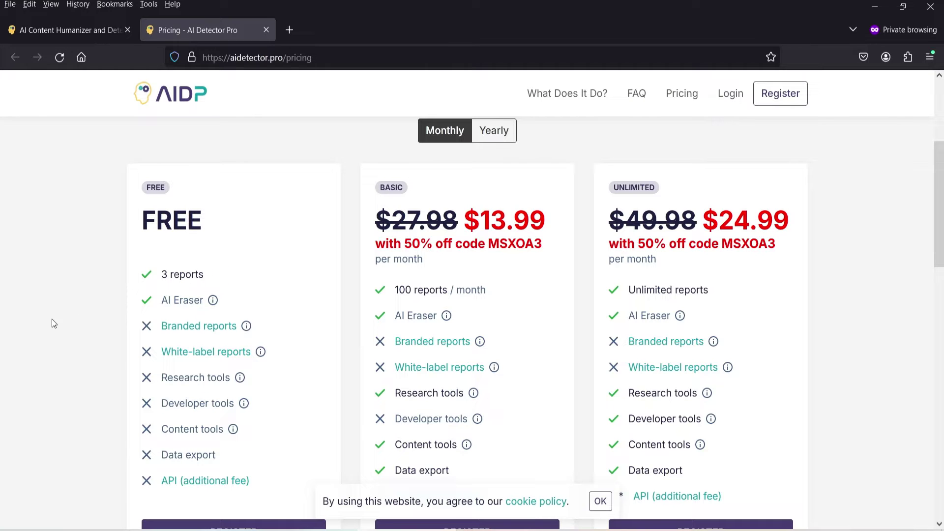
- Scroll through the Free, Basic and Unlimited plan cards to compare their features
scroll(375, 247, "up", 3)
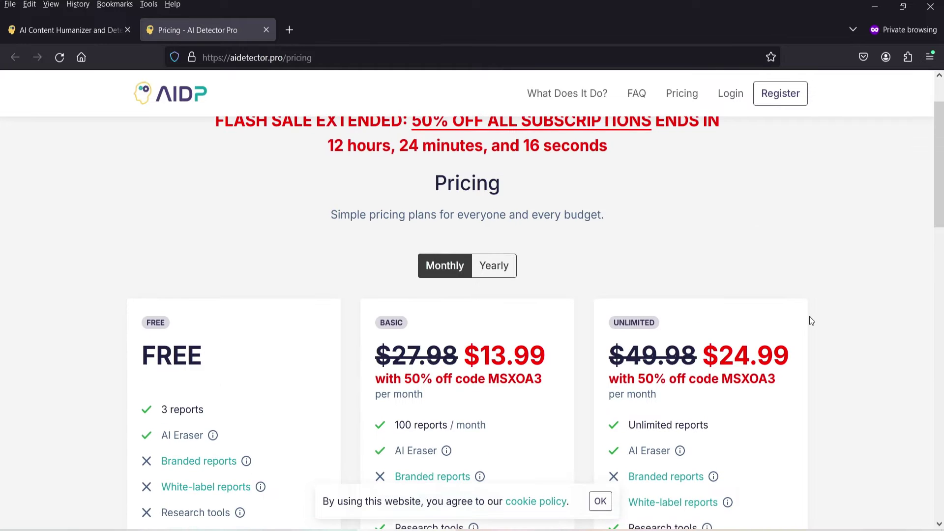
scroll(810, 316, "down", 2)
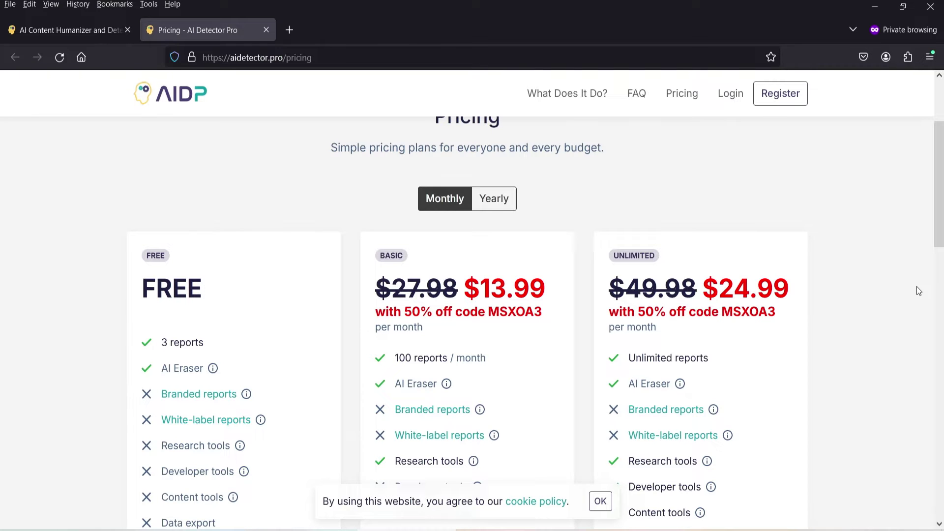
scroll(887, 280, "down", 4)
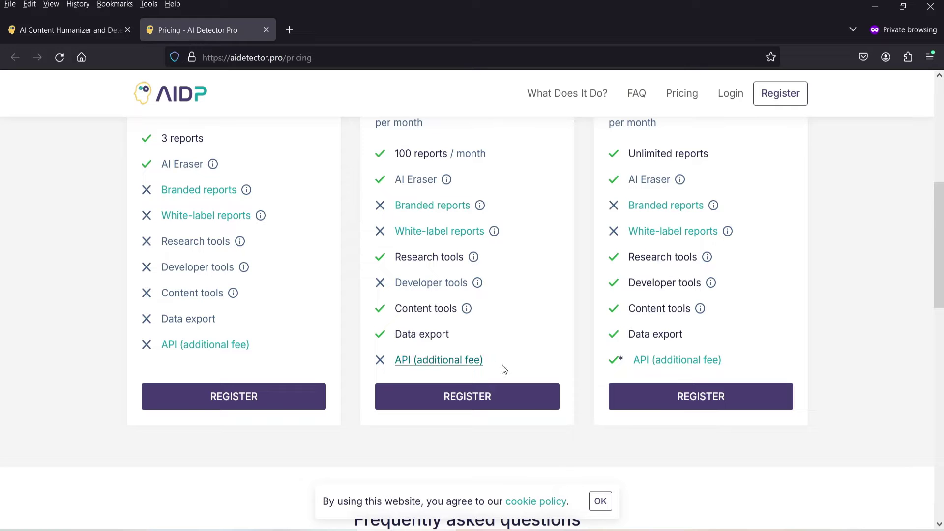
scroll(801, 194, "up", 5)
scroll(868, 267, "down", 3)
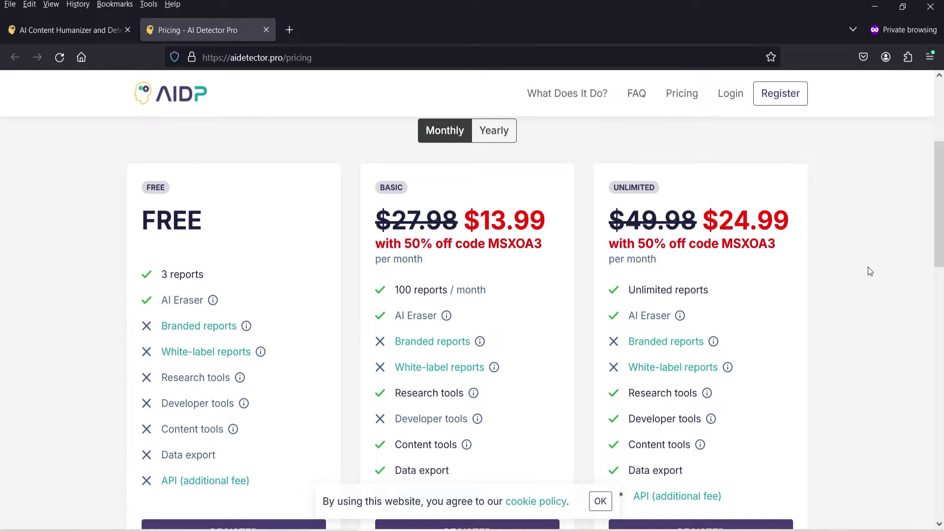
left_click(869, 270)
scroll(892, 297, "down", 2)
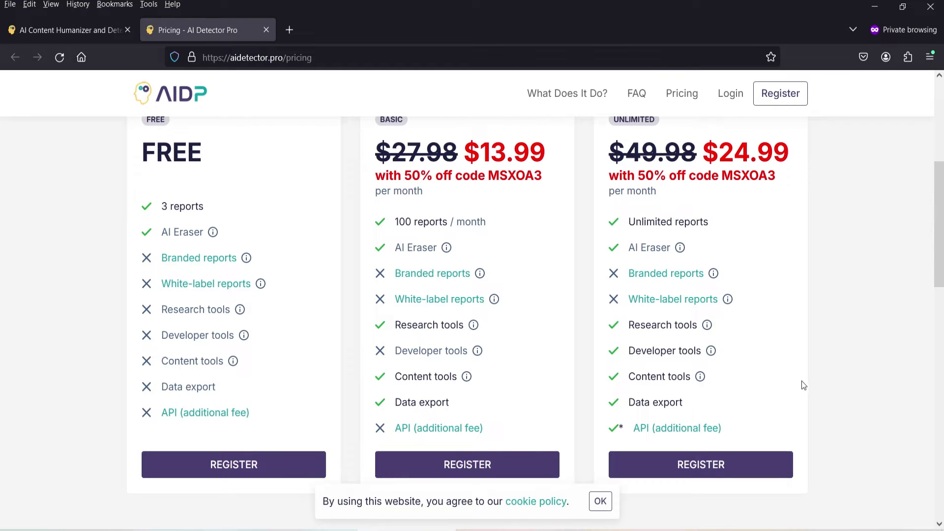
left_click(879, 313)
scroll(833, 306, "up", 6)
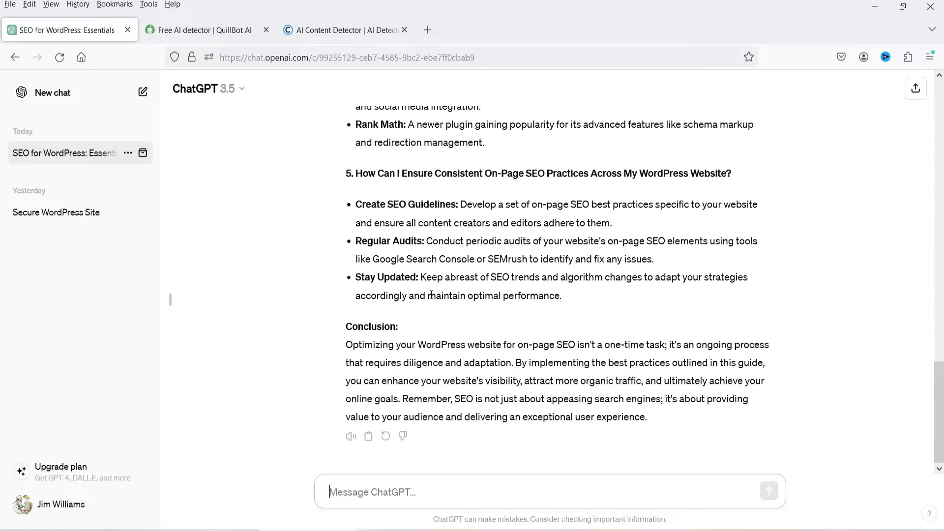
- Ask ChatGPT for a detailed article with title and subtitles on improving WordPress SEO rankings
type("Write a detailed article with title and sub")
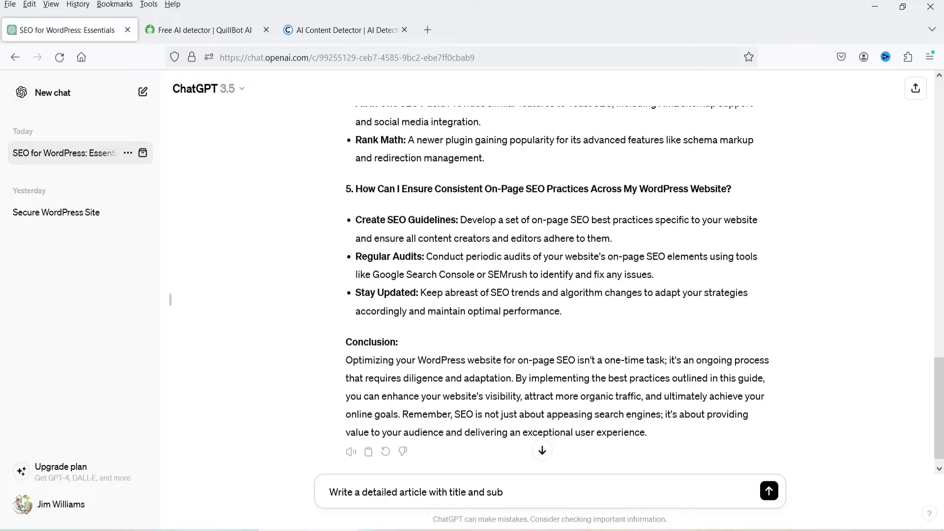
type(" title on the topic \"how to improve seo rankings of wordpress website\"")
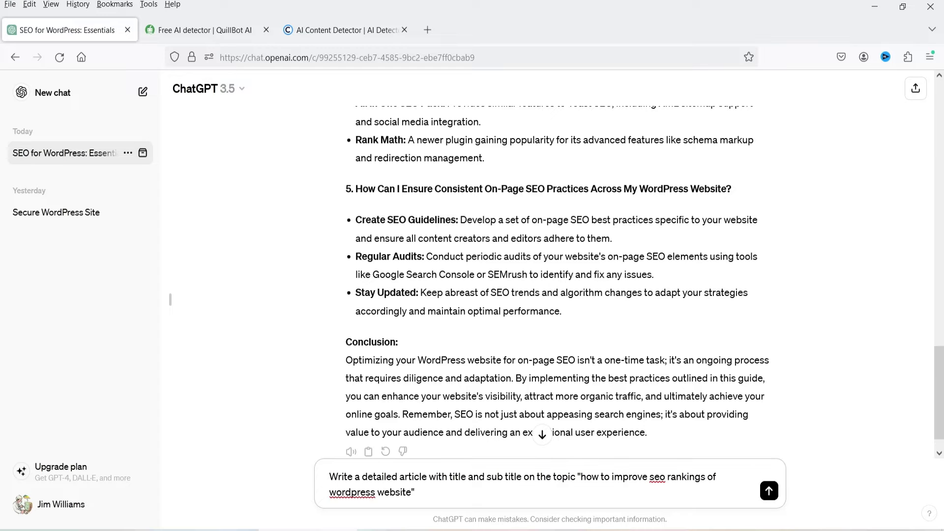
key("Return")
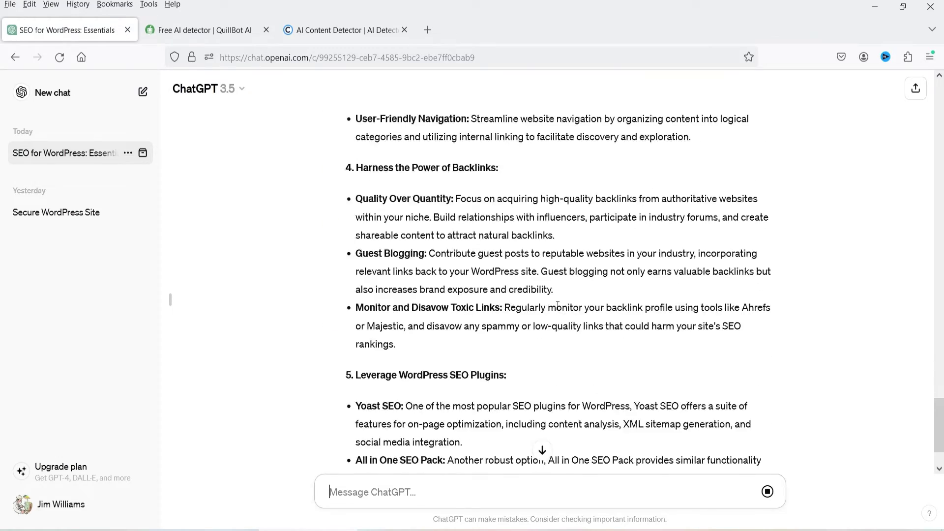
scroll(556, 300, "up", 15)
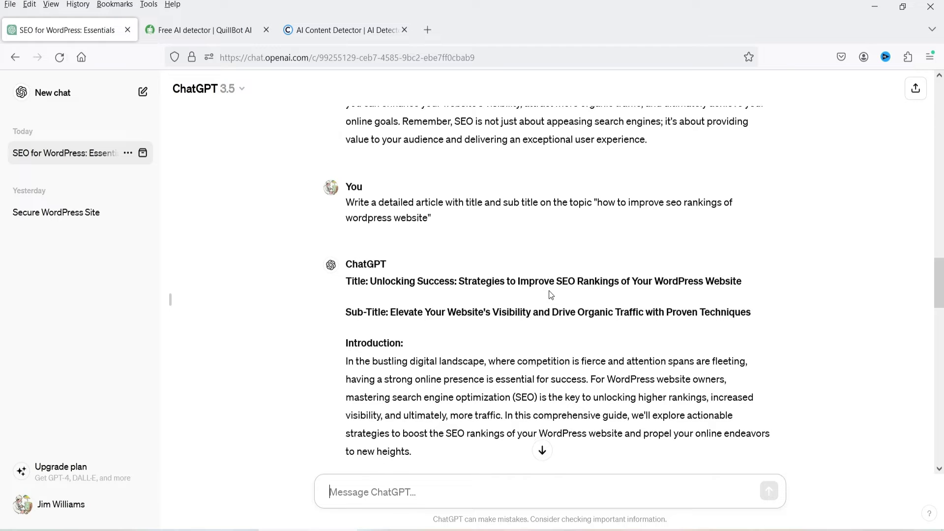
scroll(550, 295, "down", 2)
- Copy the article from Introduction through section 3 and bring up QuillBot's empty detector
left_click_drag(346, 265, 477, 338)
scroll(510, 321, "down", 2)
scroll(510, 321, "down", 10)
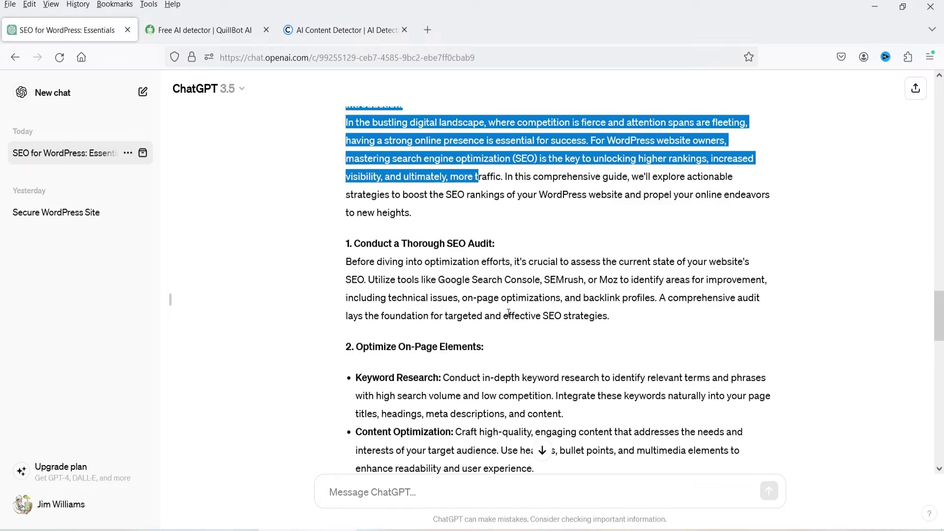
left_click(707, 348, "shift")
key("ctrl+c")
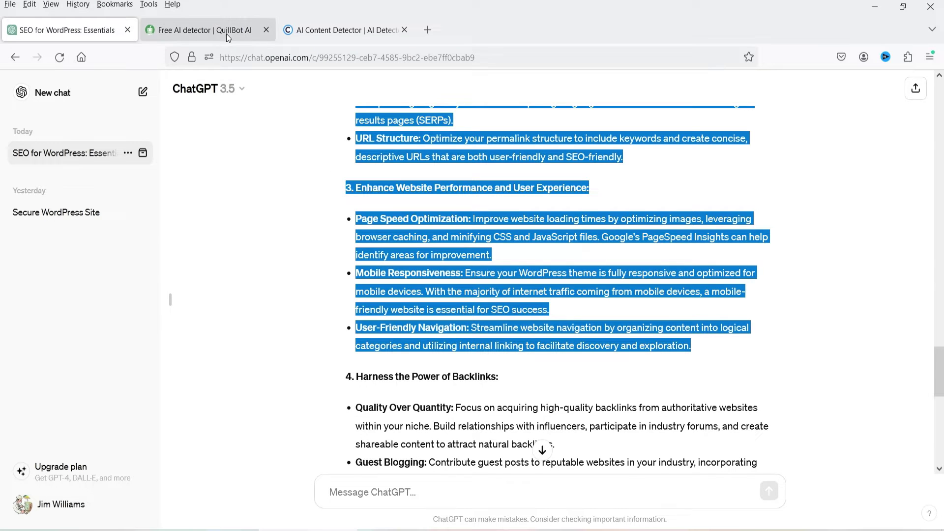
left_click(207, 30)
left_click(195, 241)
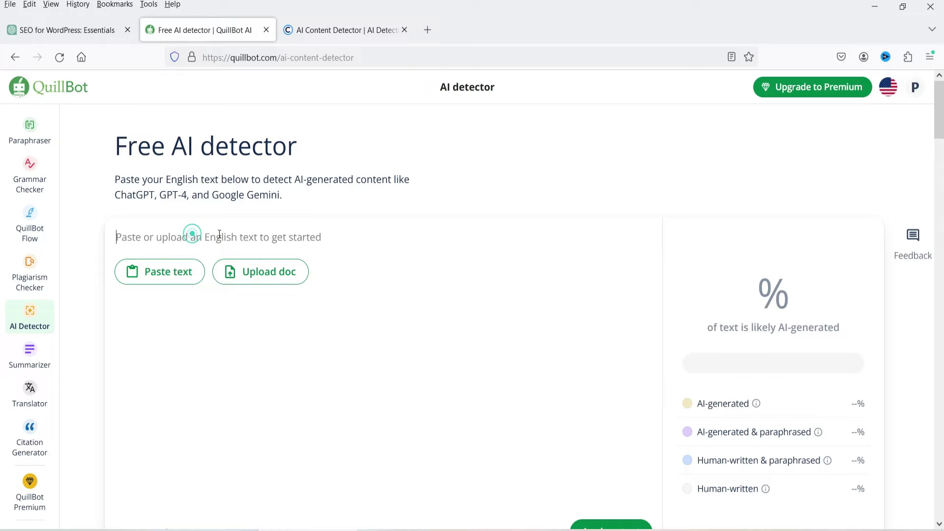
- Paste the SEO article into QuillBot and analyze it, getting a 100% AI-generated result
key("ctrl+v")
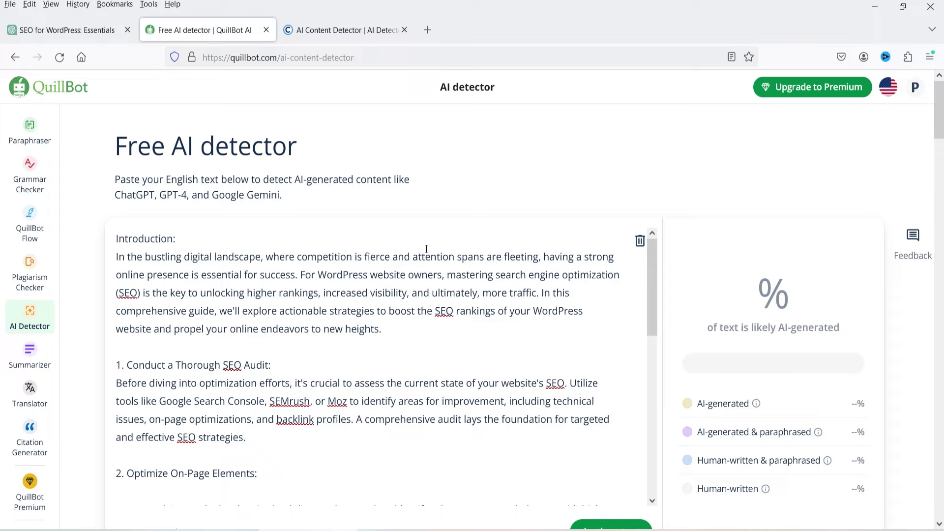
scroll(413, 285, "down", 8)
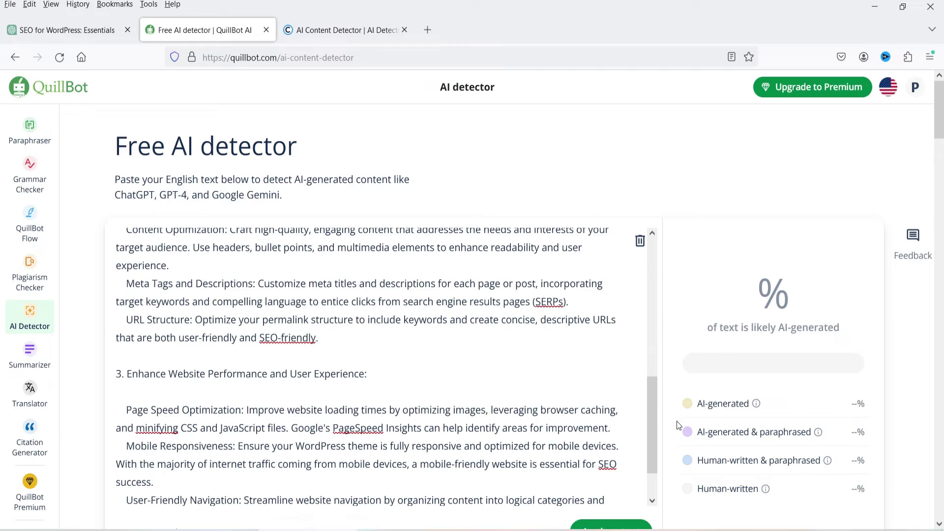
scroll(661, 433, "down", 3)
left_click(618, 404)
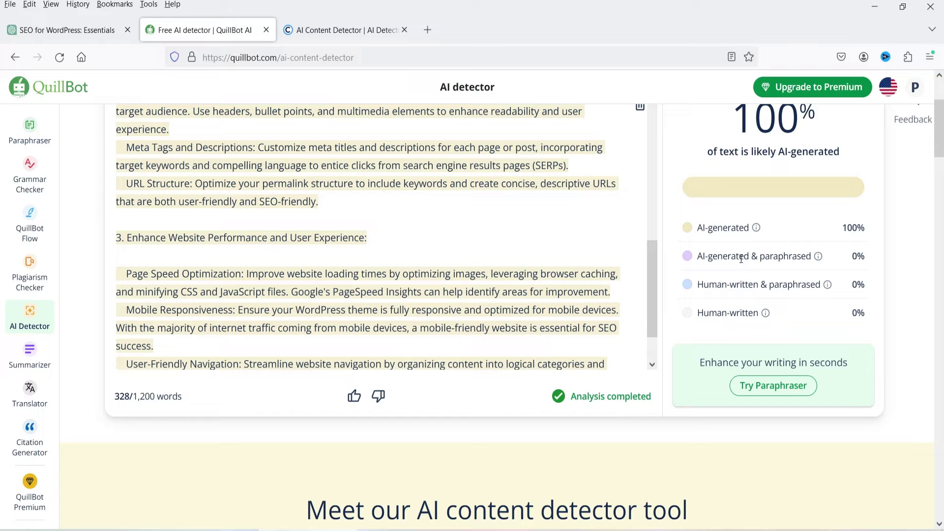
left_click_drag(700, 227, 870, 233)
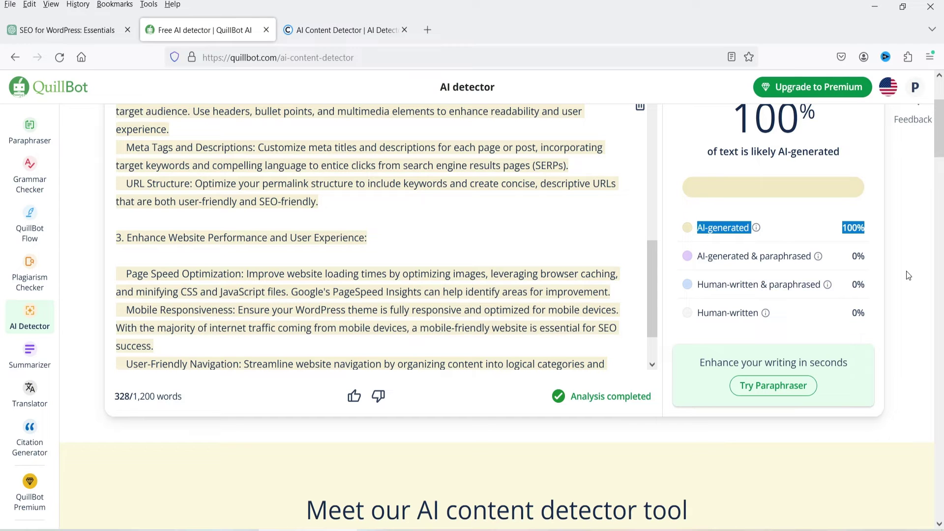
left_click(337, 31)
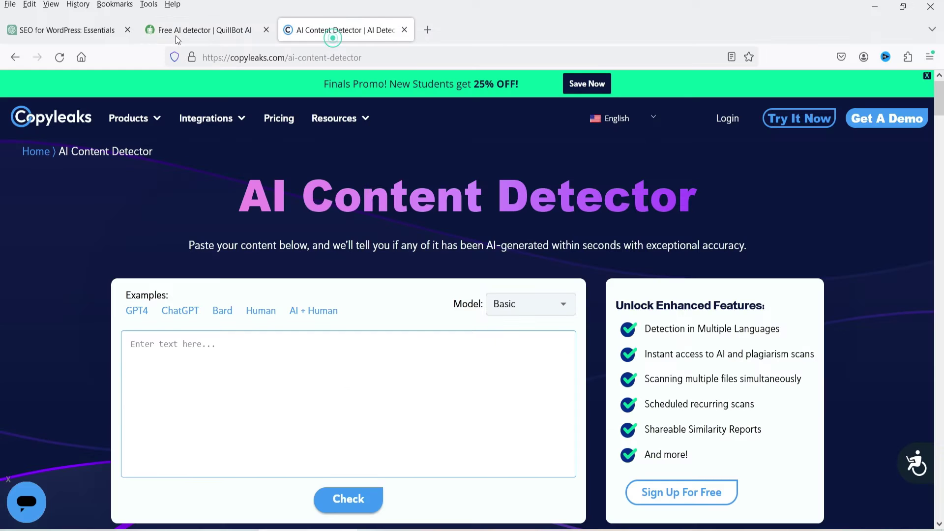
- Replace Copyleaks' sample text with the article and run the check, which reports 'AI Content Detected'
left_click(196, 359)
left_click(180, 311)
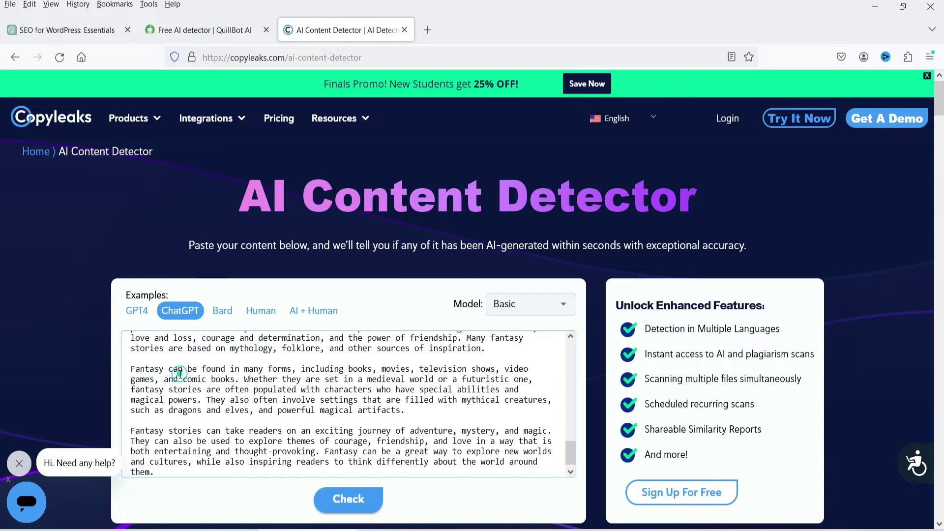
key("ctrl+a")
key("ctrl+v")
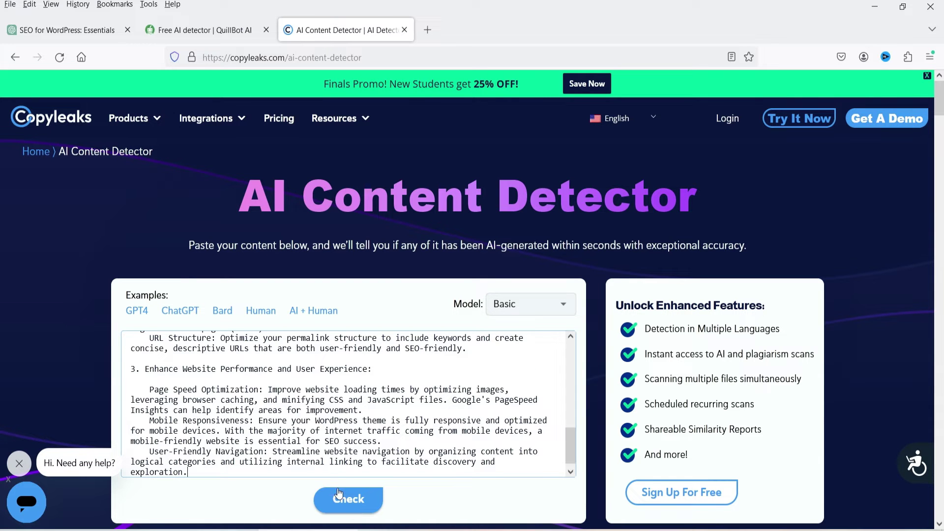
left_click(348, 500)
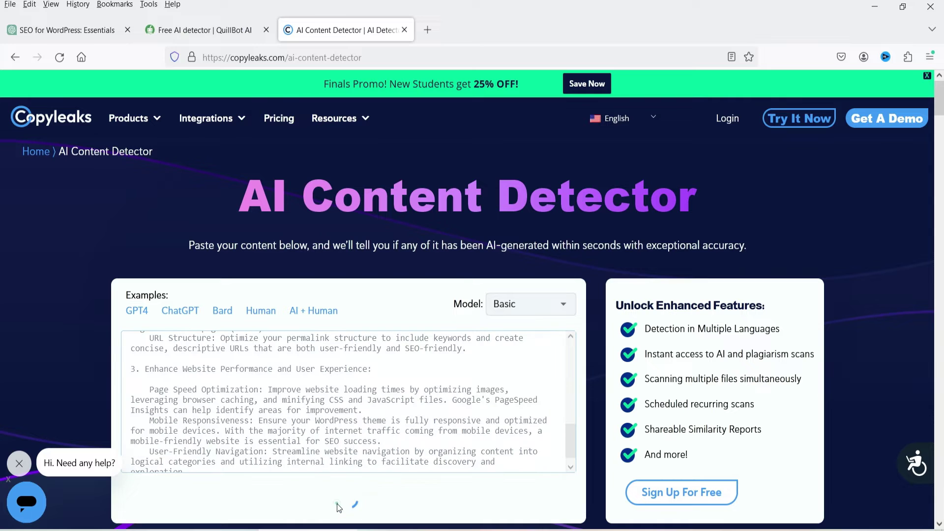
scroll(1, 336, "down", 1)
left_click(354, 431)
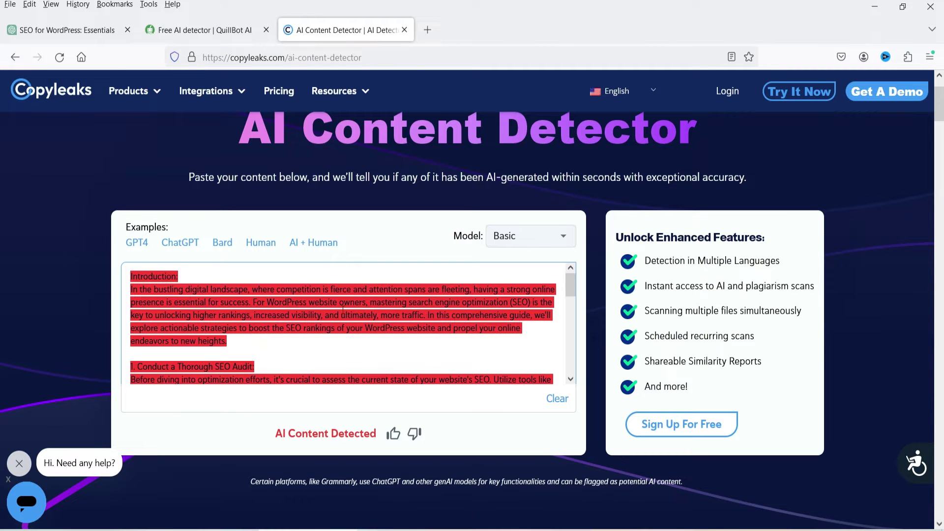
left_click(314, 487)
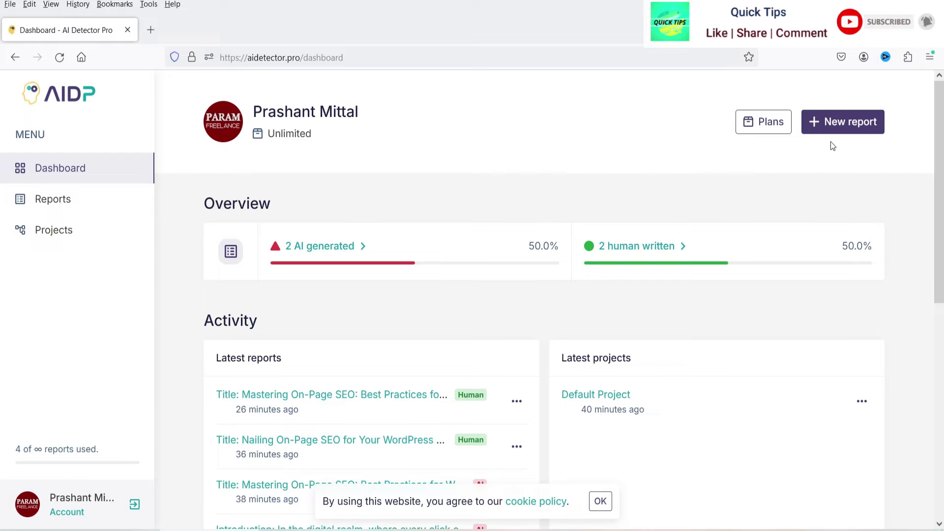
- Create a new report from the pasted article and analyze it, scoring 98/100 AI
left_click(861, 122)
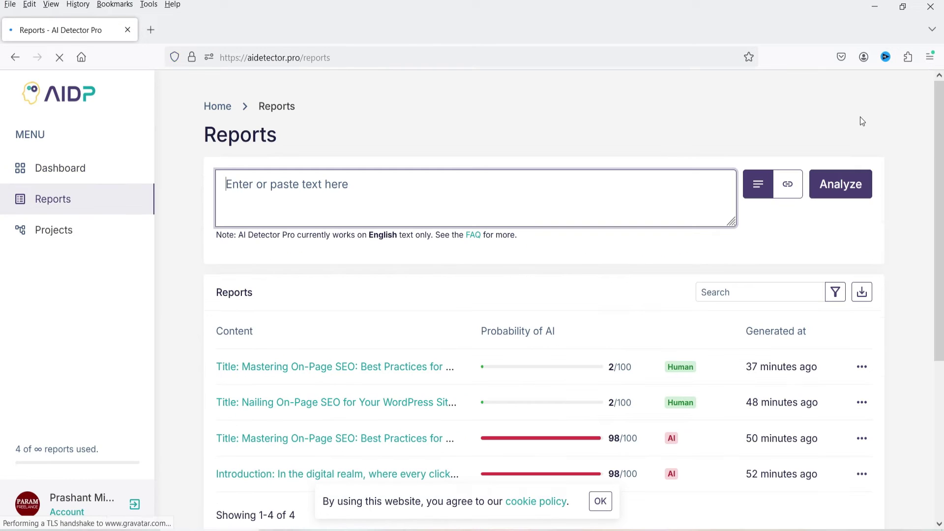
left_click(424, 191)
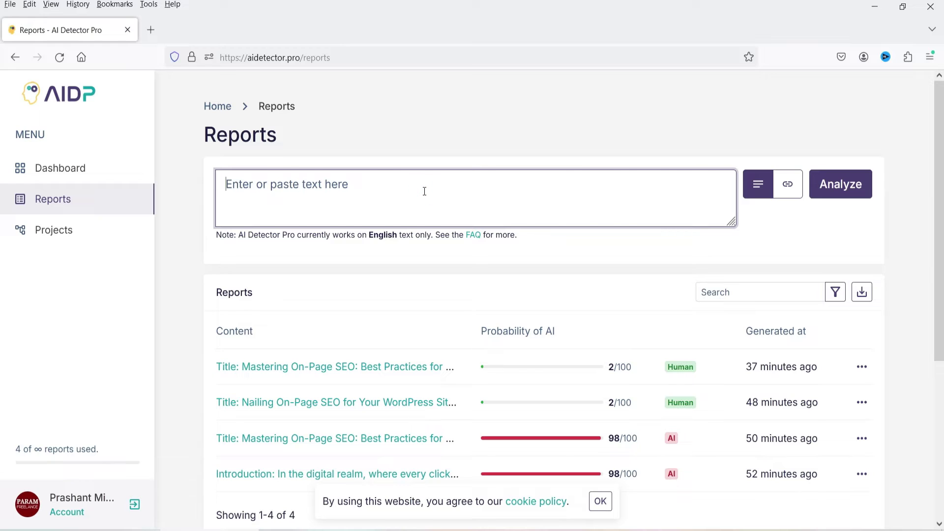
key("ctrl+v")
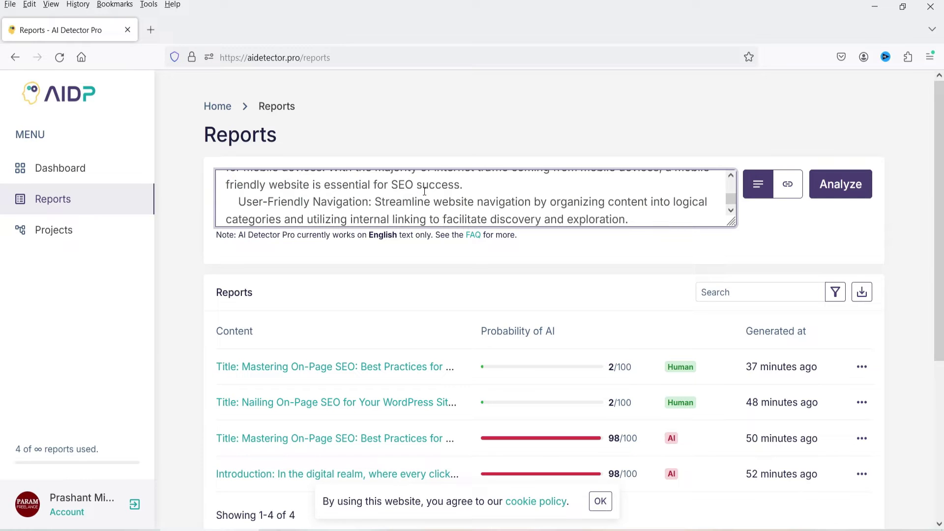
left_click(843, 188)
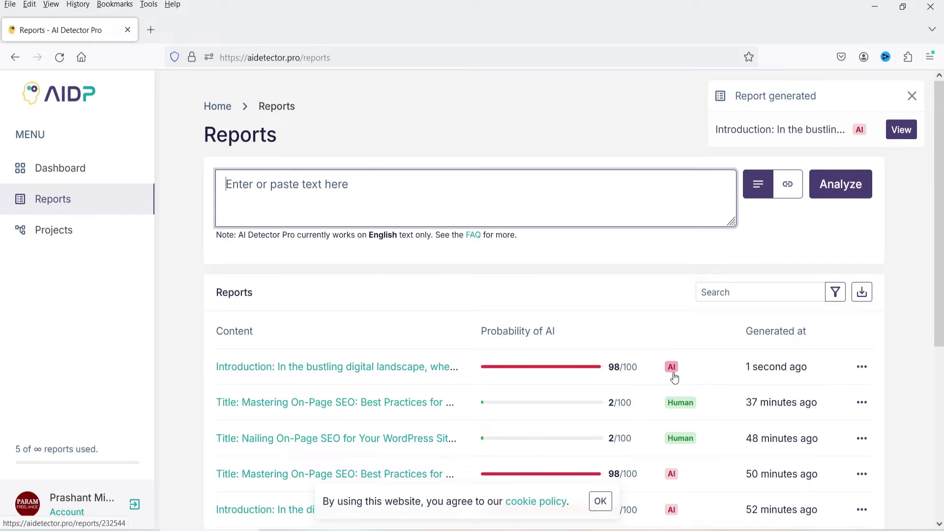
left_click(275, 371)
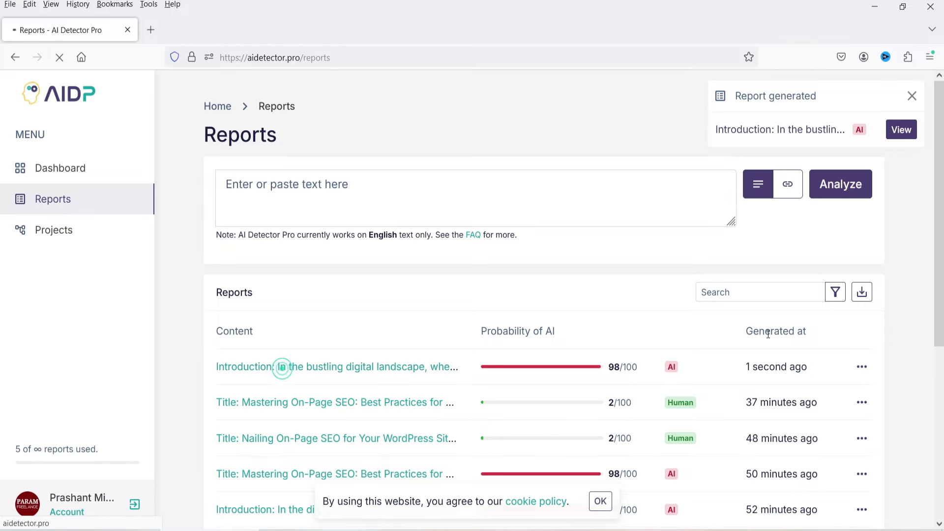
- Review the report's 98% AI verdict, flagged introduction paragraph and writing stats, then return to the top
scroll(870, 291, "down", 3)
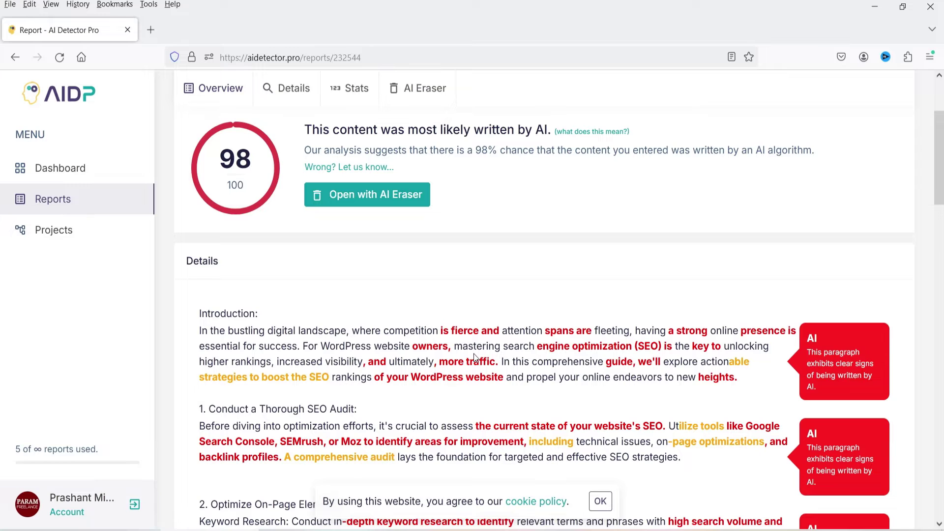
scroll(807, 295, "down", 3)
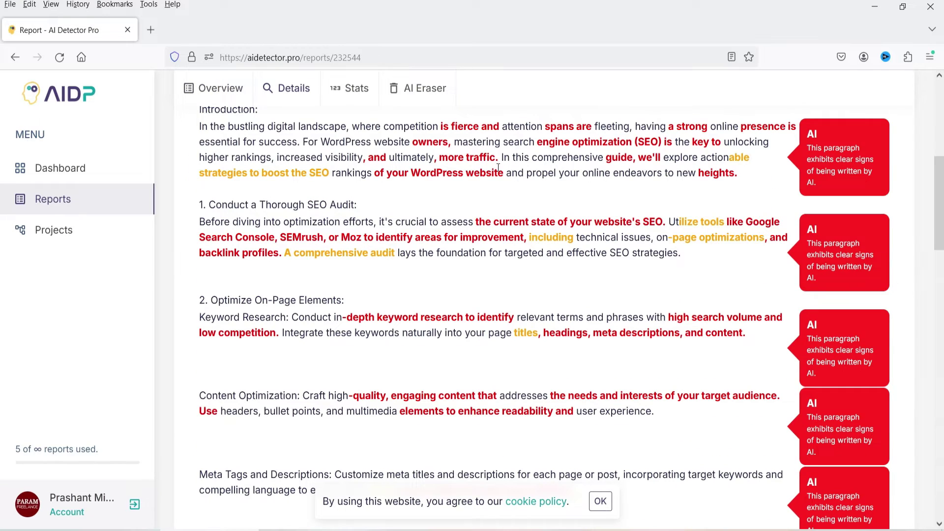
scroll(820, 187, "down", 10)
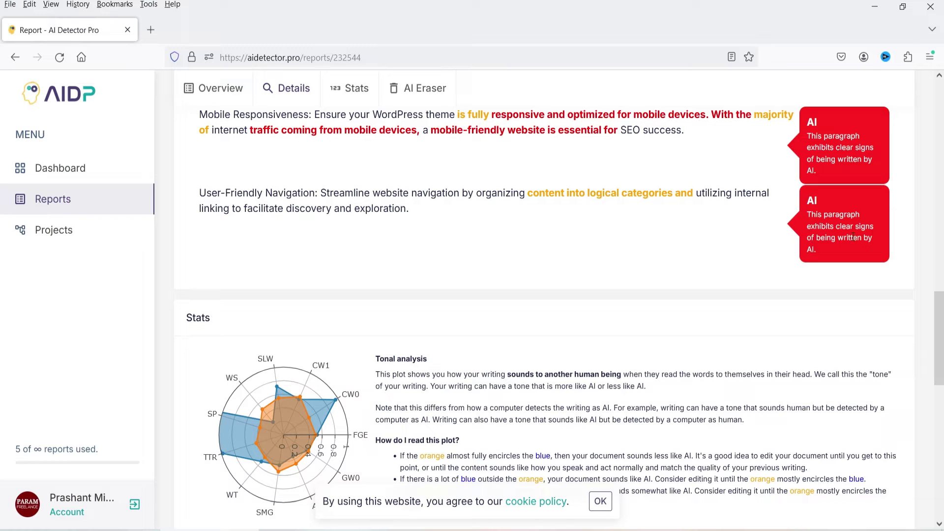
scroll(648, 246, "down", 4)
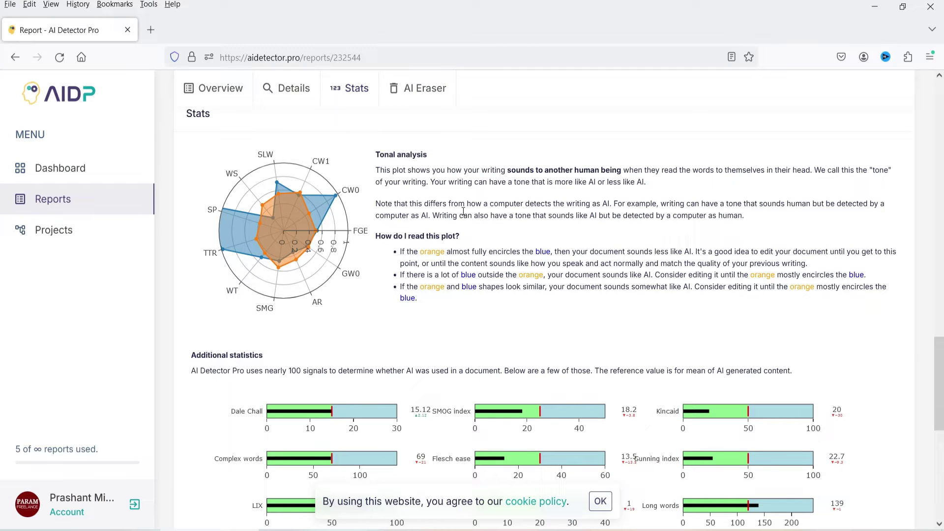
mouse_move(314, 233)
scroll(561, 222, "down", 3)
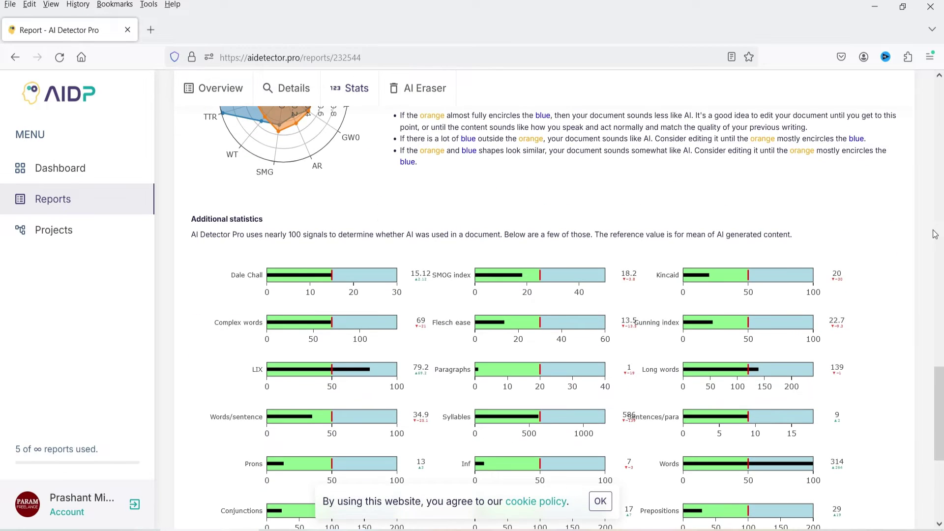
scroll(870, 223, "down", 2)
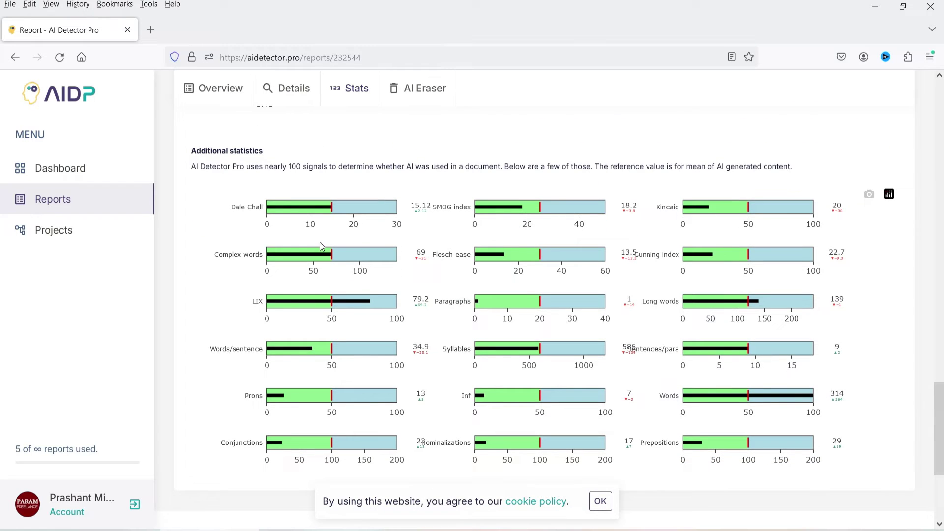
scroll(240, 233, "down", 3)
key("Home")
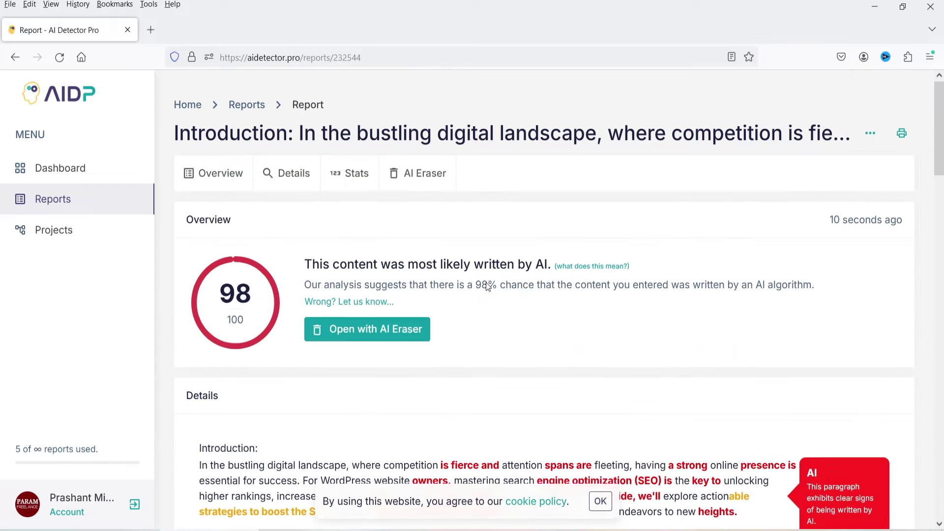
left_click(361, 336)
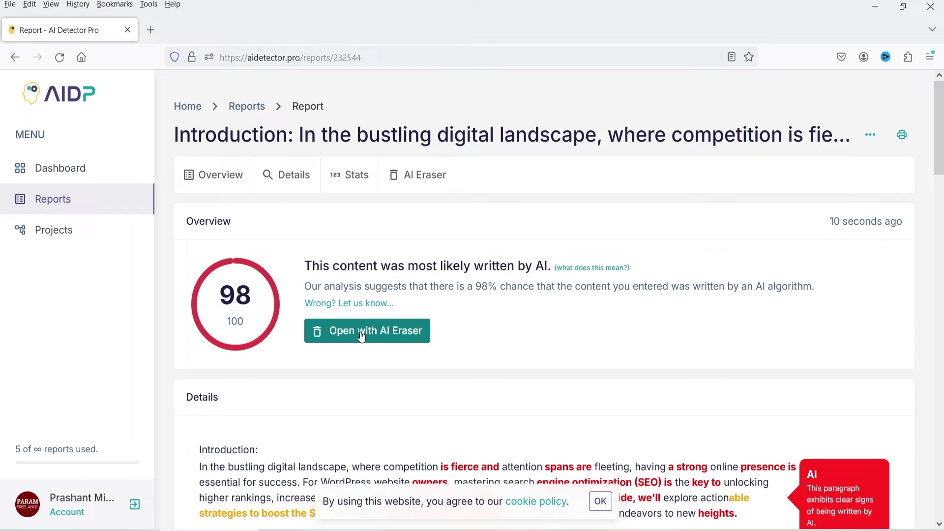
- Open the report in AI Eraser and view suggested alternatives for the flagged word 'bustling'
left_click(361, 336)
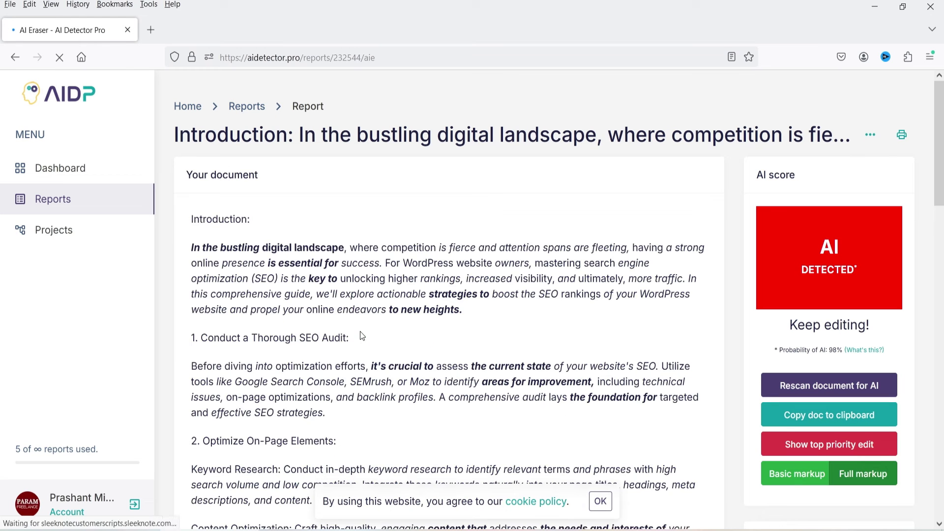
scroll(634, 299, "down", 3)
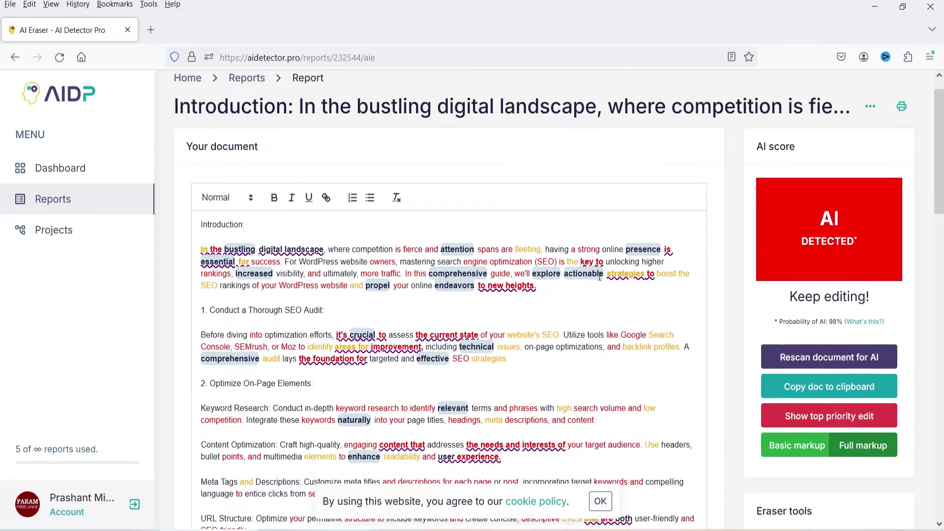
left_click(237, 210)
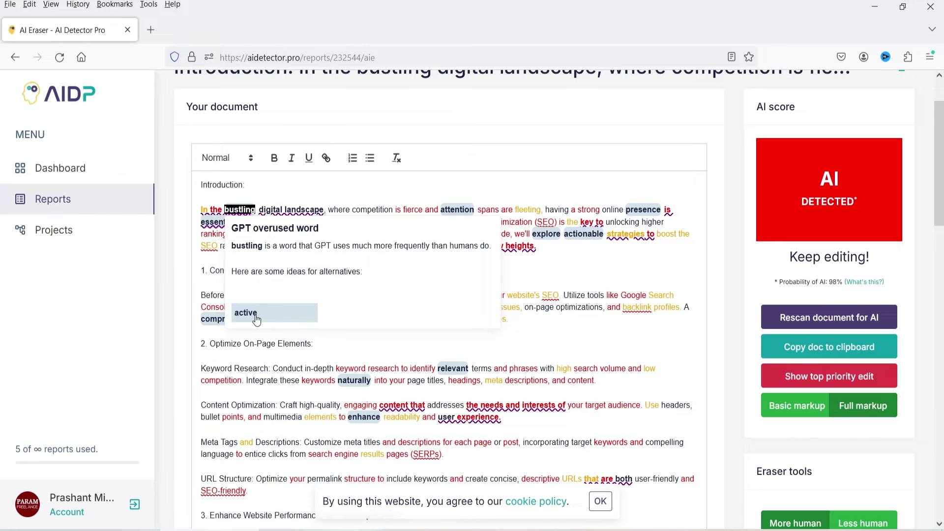
mouse_move(382, 222)
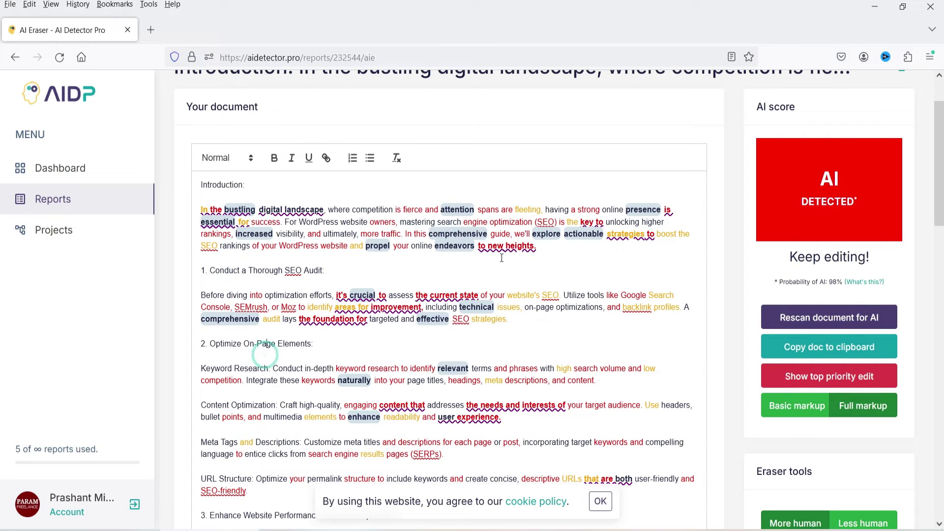
scroll(480, 242, "down", 4)
scroll(480, 242, "up", 4)
scroll(542, 226, "down", 1)
scroll(849, 162, "up", 3)
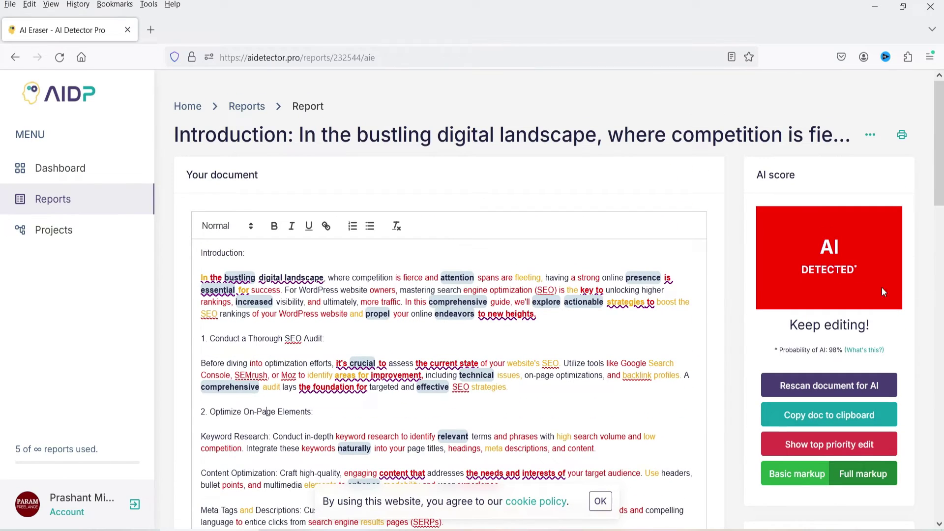
scroll(874, 325, "down", 1)
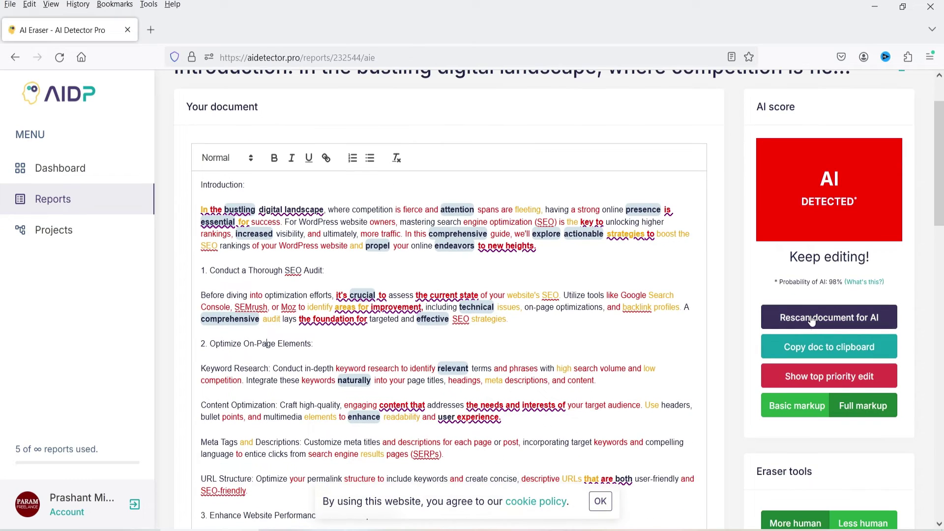
scroll(2, 290, "down", 3)
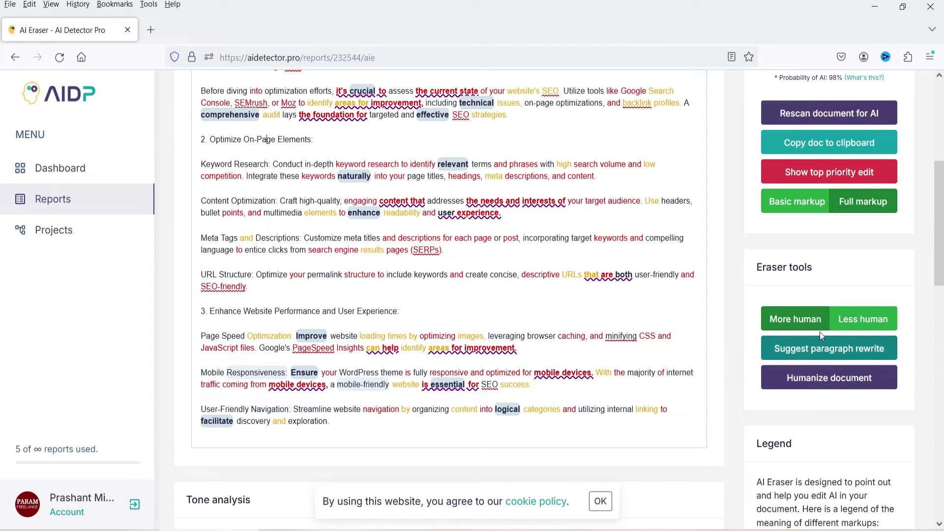
- Choose More human and humanize the whole document, confirming the 'Beginning rewrite' alert
left_click(783, 324)
left_click_drag(612, 177, 199, 162)
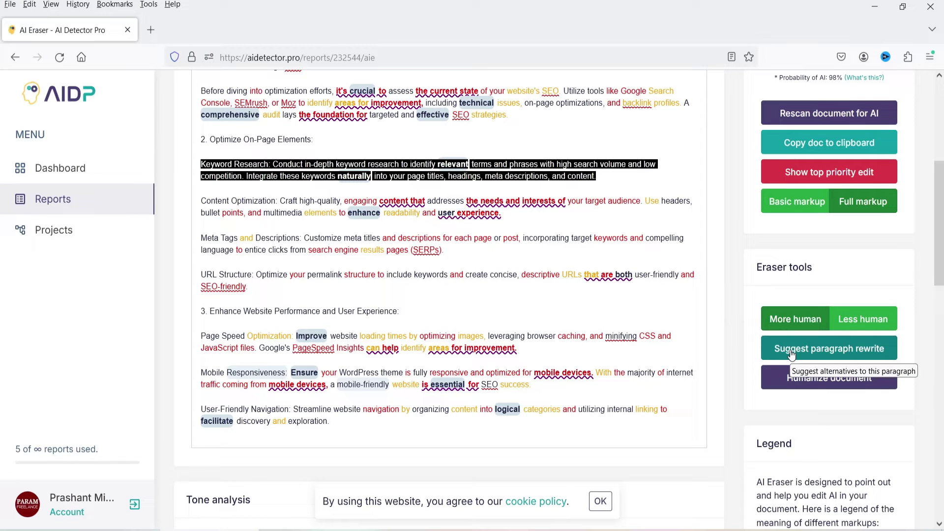
left_click(408, 238)
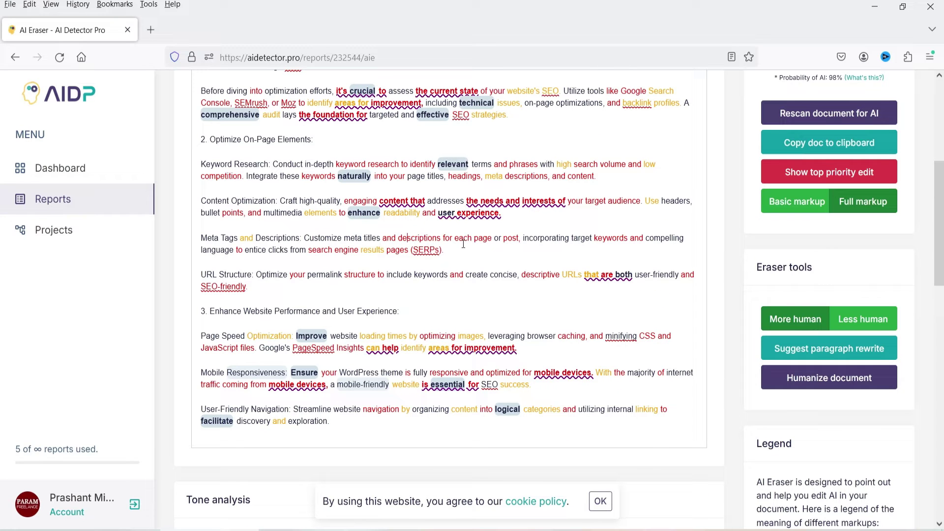
left_click(838, 382)
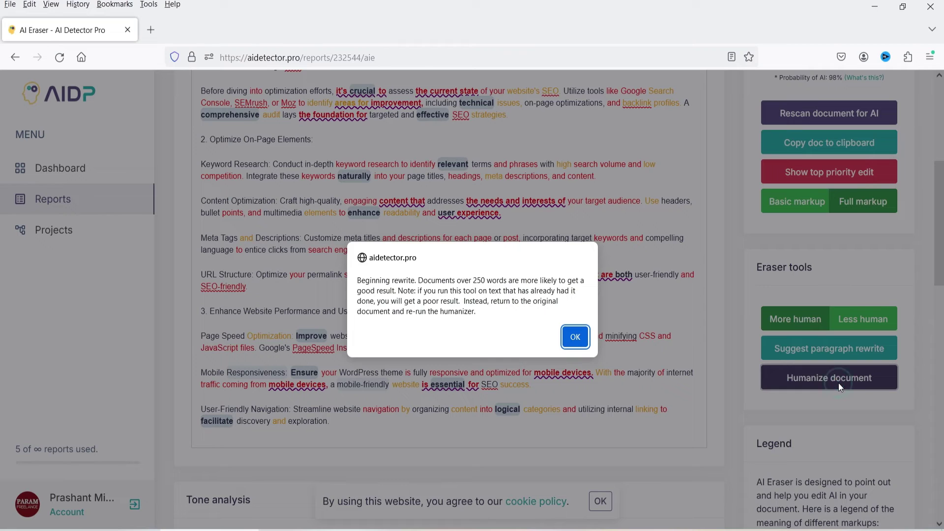
left_click(582, 337)
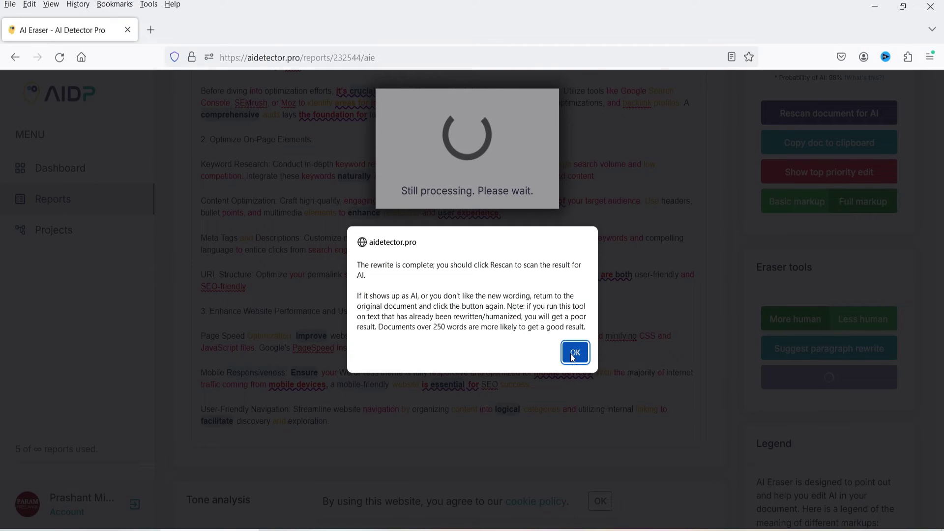
- Rescan the rewritten article, which now reads 'HUMAN DETECTED' at 2% AI
left_click(571, 352)
scroll(415, 223, "down", 10)
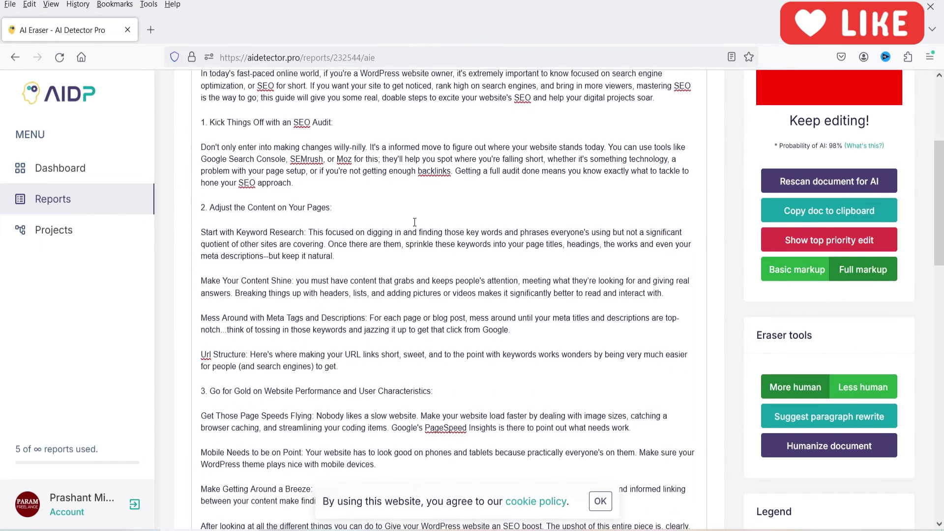
scroll(414, 222, "up", 7)
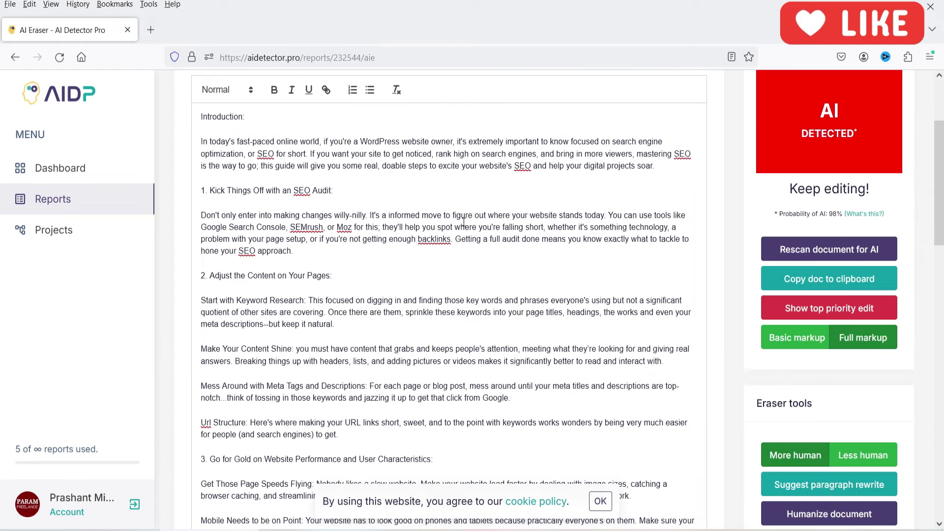
left_click(809, 250)
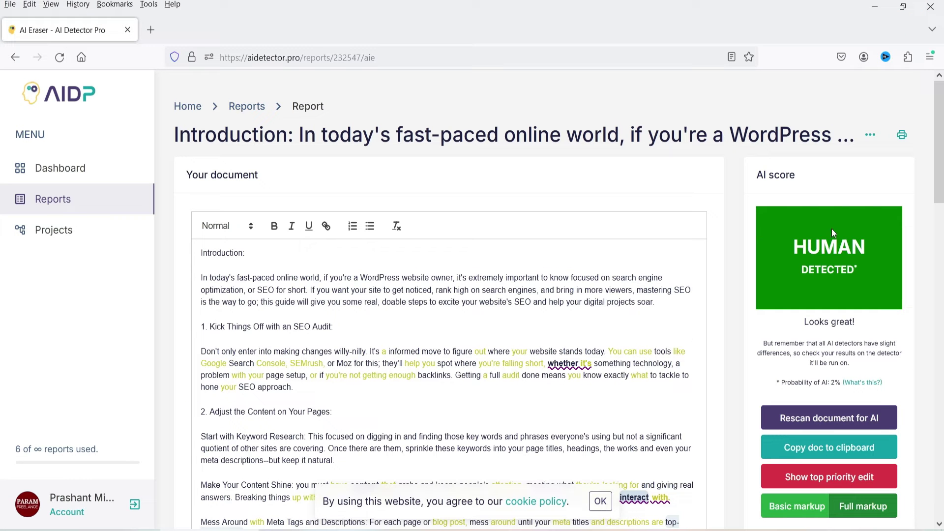
scroll(416, 259, "down", 3)
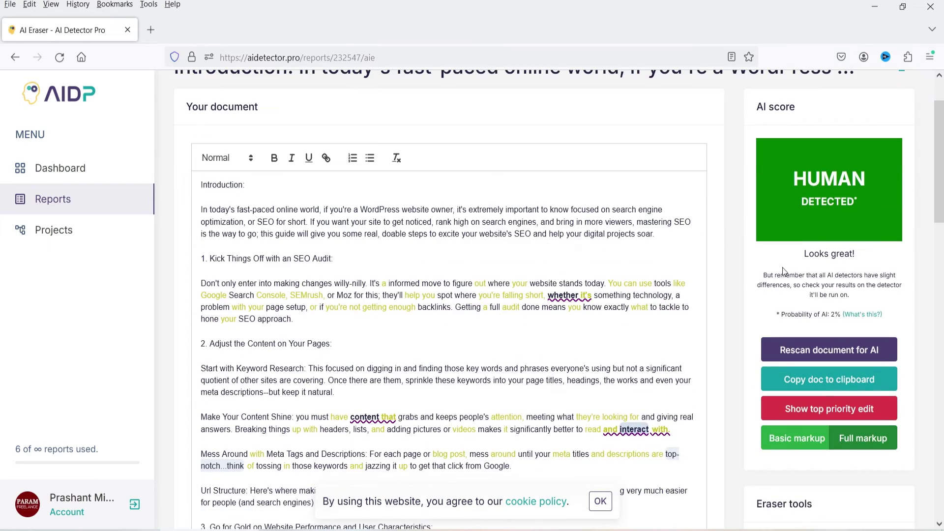
scroll(416, 259, "down", 5)
scroll(416, 259, "up", 8)
- Select and copy the entire humanized article, then switch to the window with the other detectors
left_click(411, 280)
key("ctrl+a")
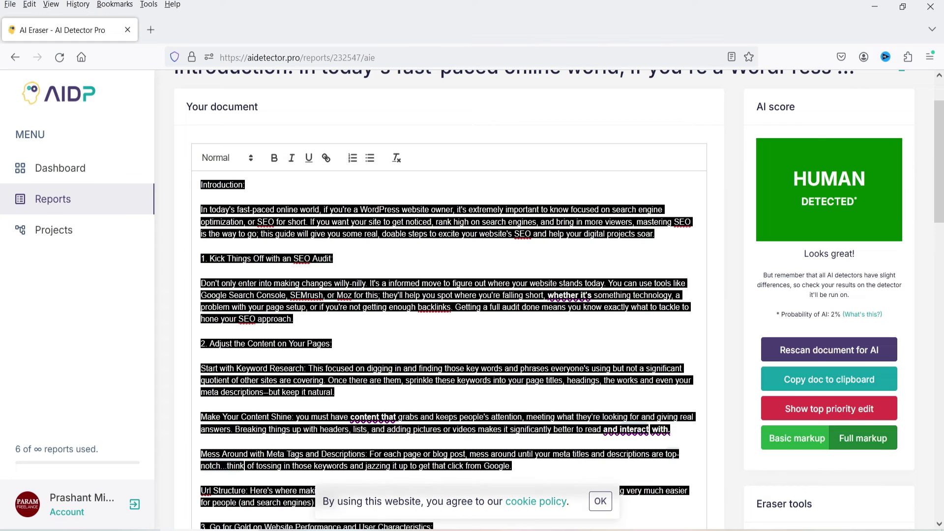
left_click(409, 278)
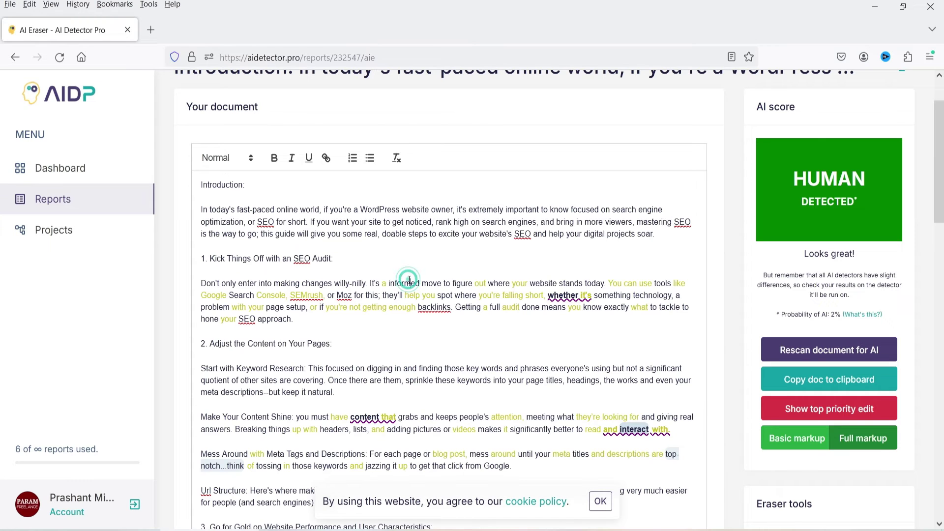
key("ctrl+a")
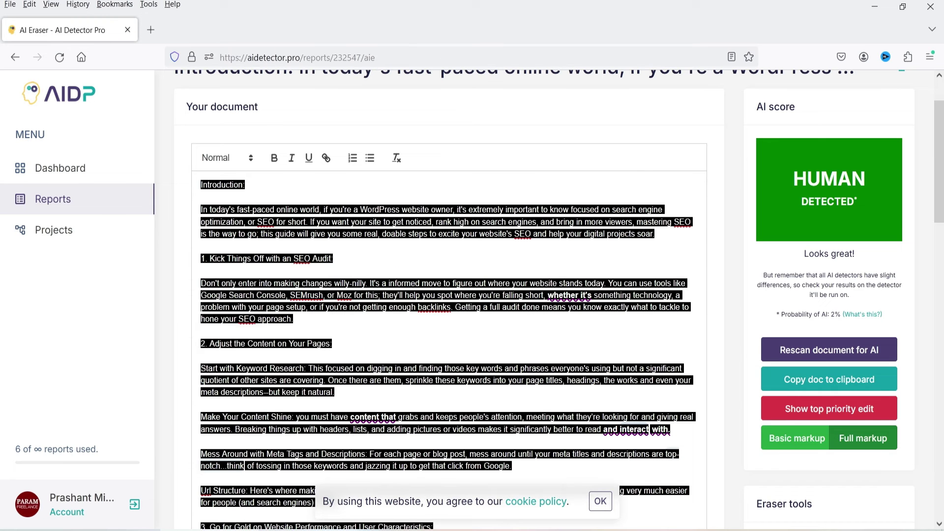
key("alt+Tab")
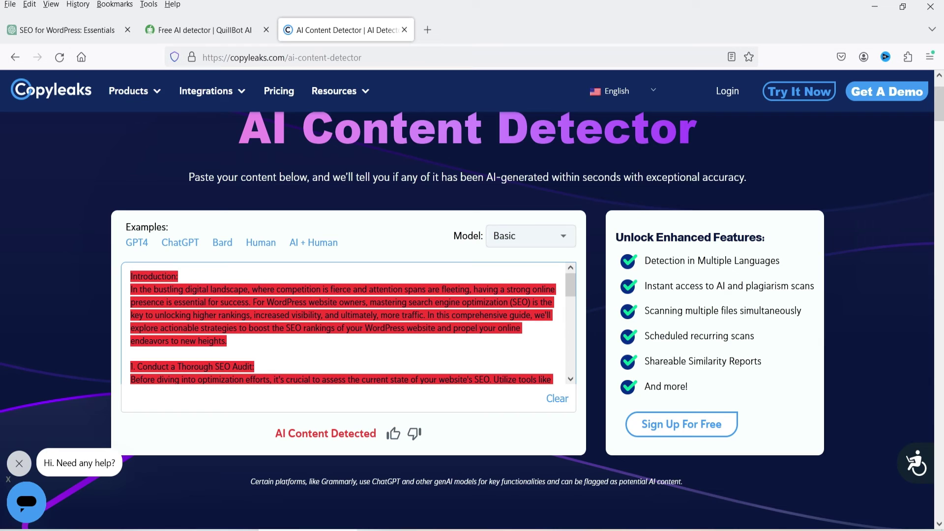
- Replace QuillBot's old AI-flagged text with the humanized article and run the AI detection
left_click(219, 20)
key("ctrl+a")
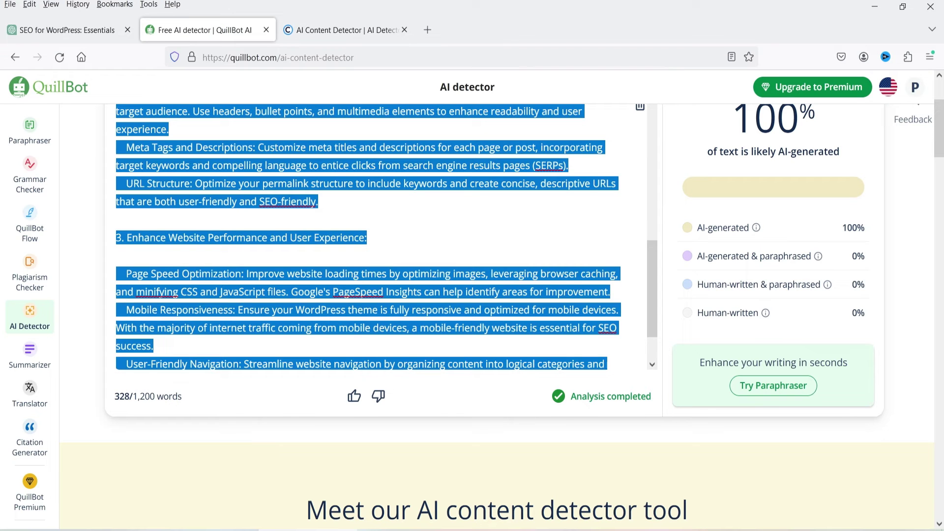
key("Delete")
scroll(379, 260, "up", 3)
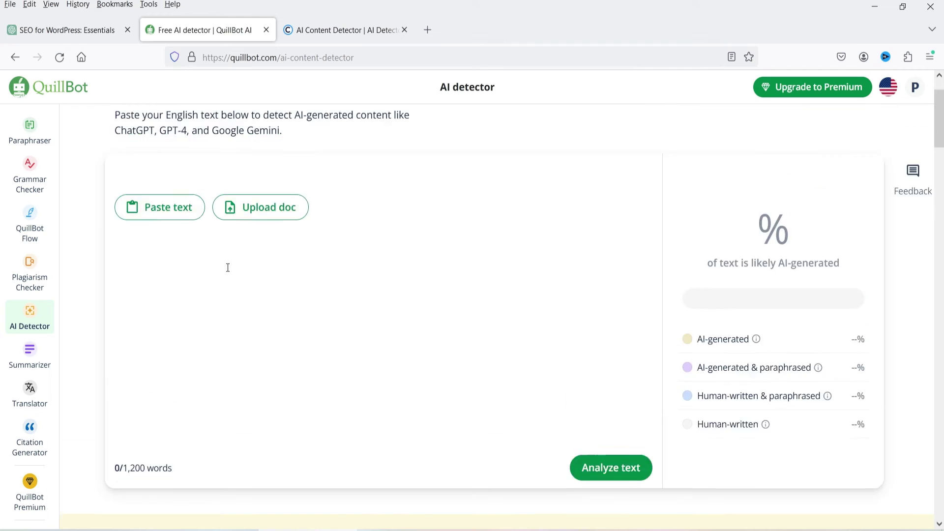
key("ctrl+v")
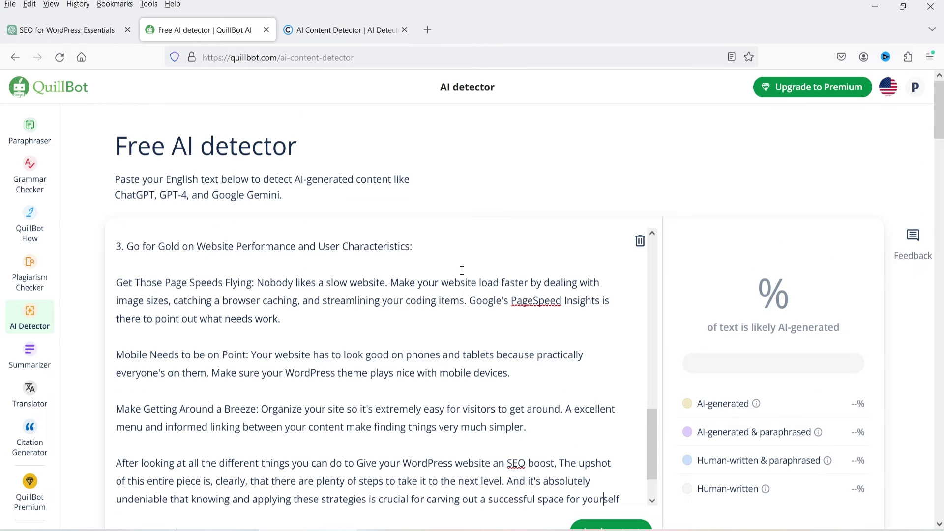
scroll(492, 443, "down", 2)
left_click(610, 475)
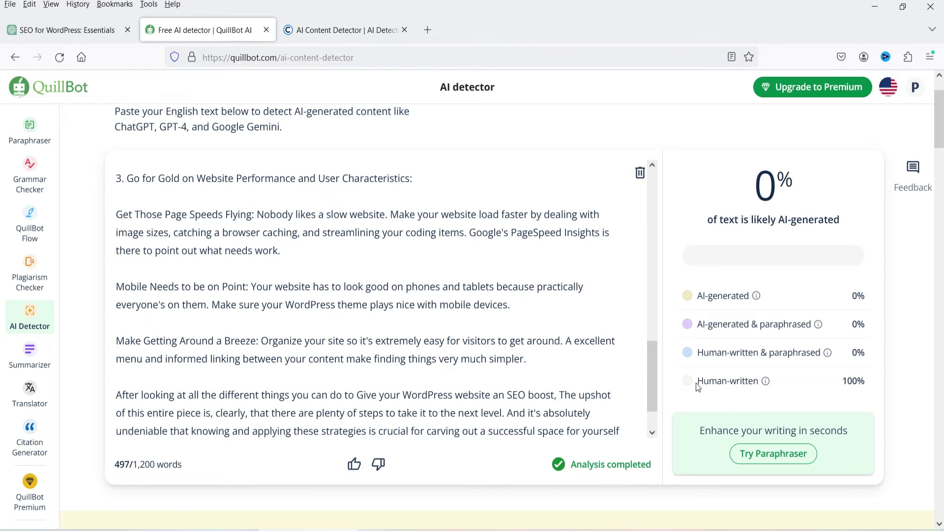
- Highlight the Human-written label and the 100% human-written score
left_click_drag(696, 382, 760, 382)
left_click_drag(842, 383, 864, 383)
left_click(450, 295)
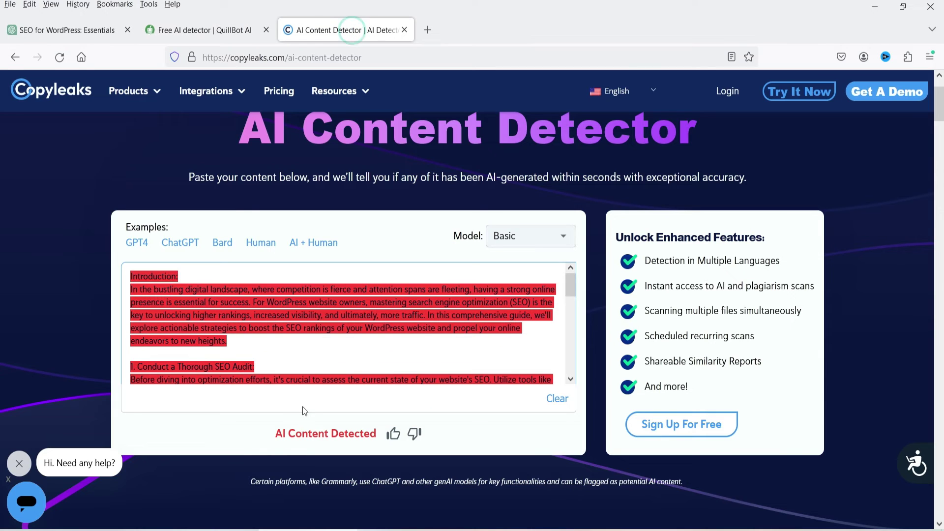
- Swap Copyleaks' sample text for the humanized article and check it, getting 'This is human text'
left_click(189, 245)
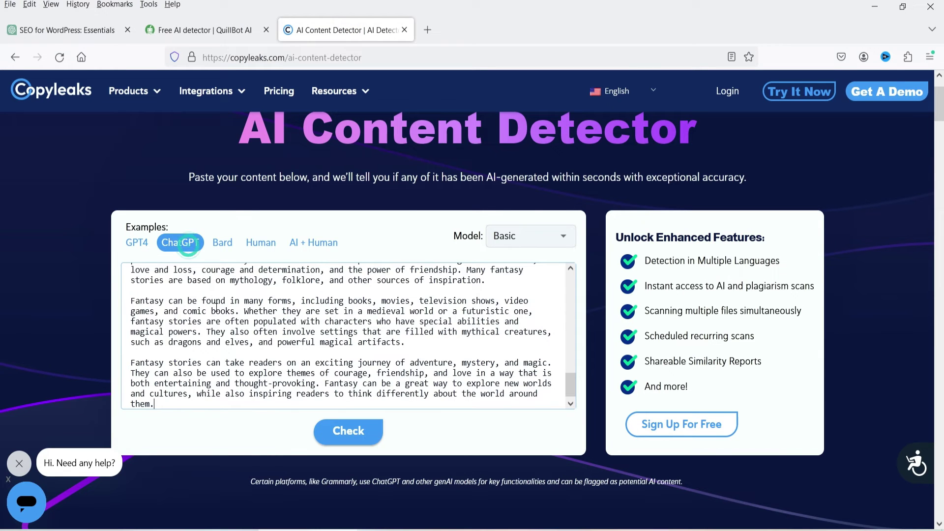
left_click(284, 333)
key("ctrl+a")
key("BackSpace")
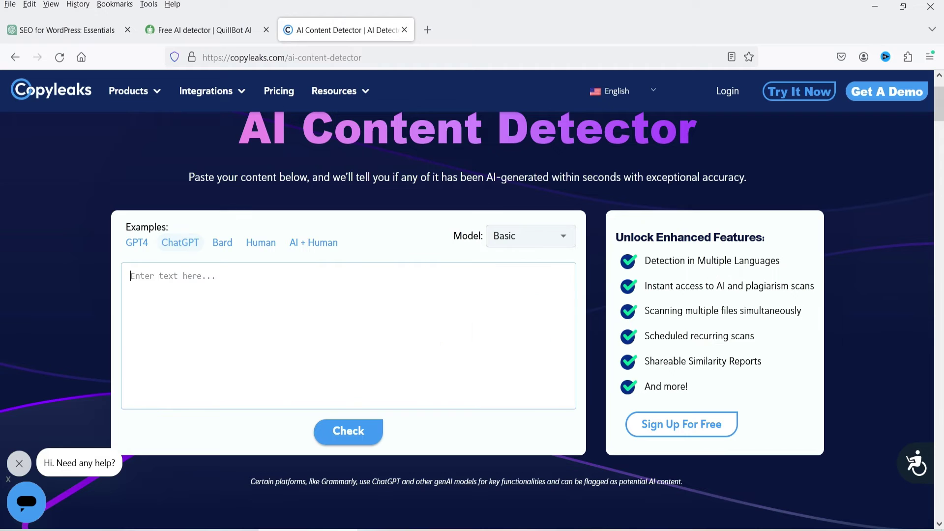
key("ctrl+v")
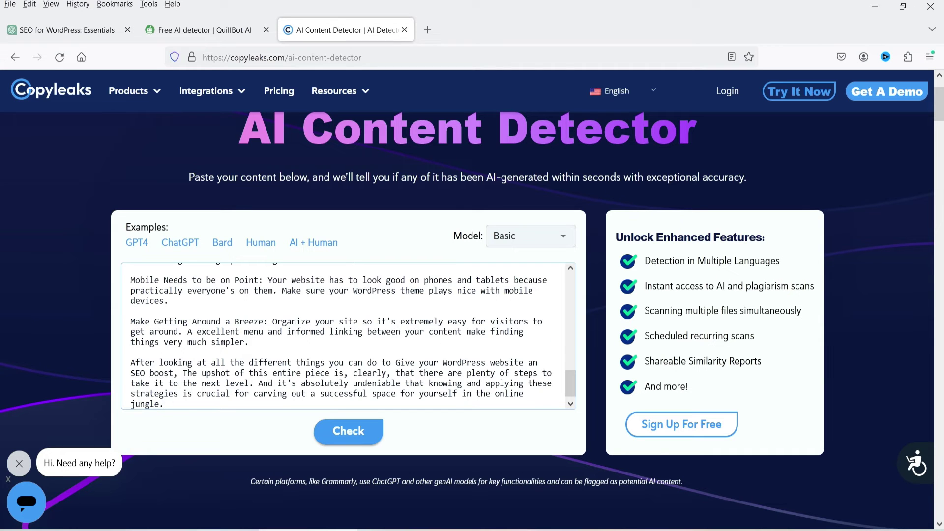
left_click(344, 429)
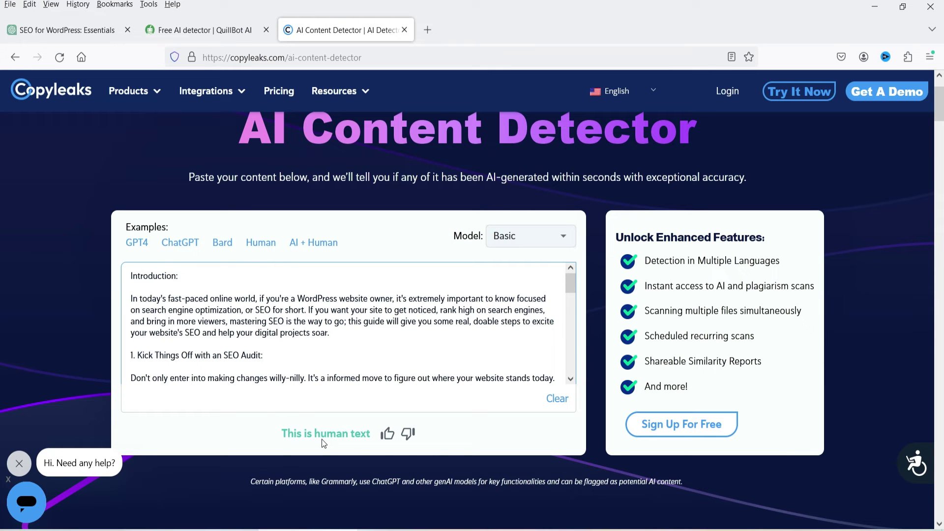
left_click(54, 30)
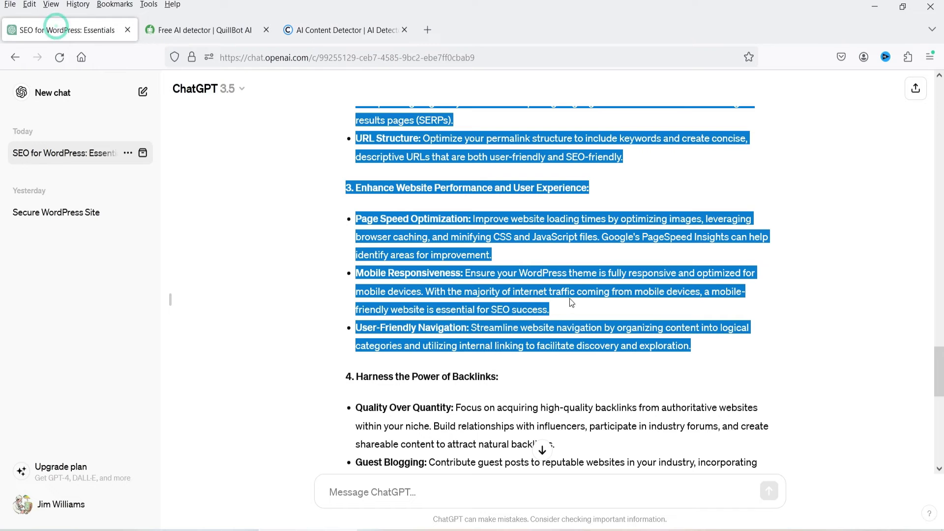
- Glance at the original ChatGPT article, then highlight QuillBot's Human-written verdict again
left_click(545, 290)
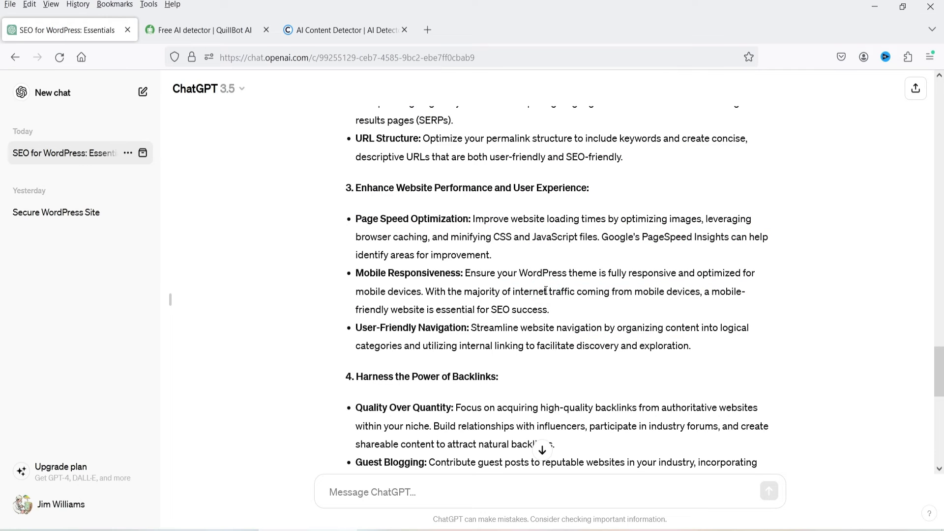
left_click(195, 39)
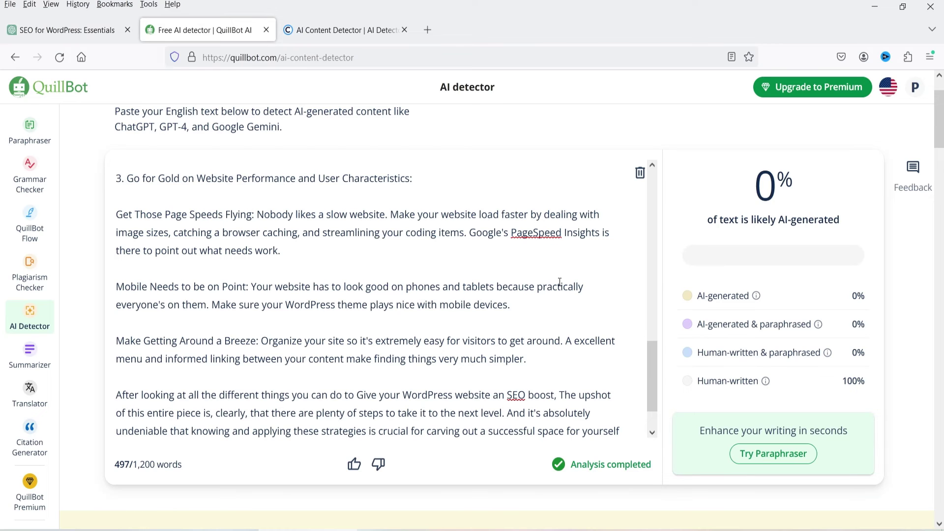
key("alt+Tab")
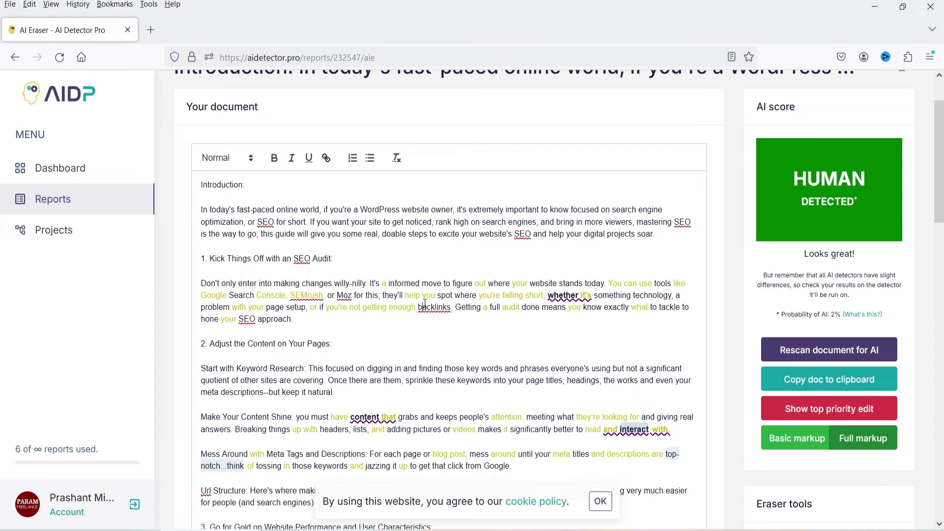
key("alt+Tab")
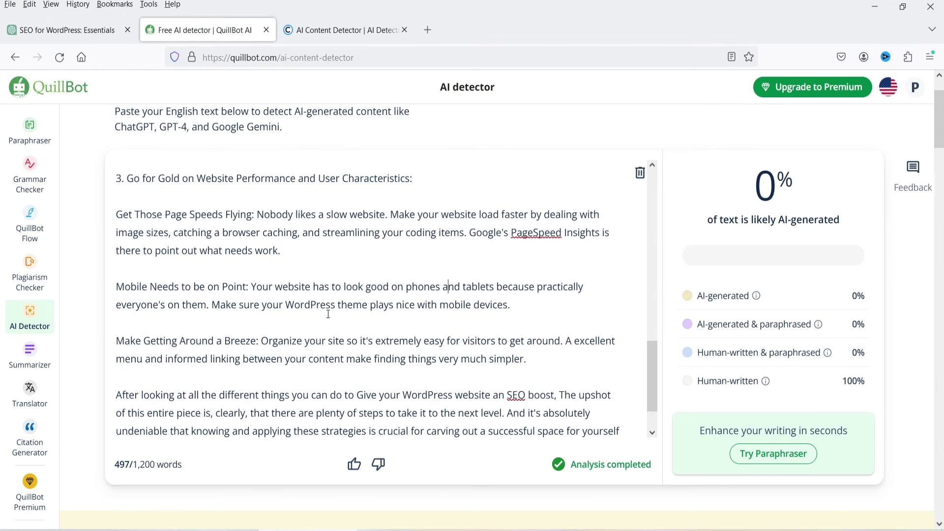
left_click_drag(697, 382, 758, 383)
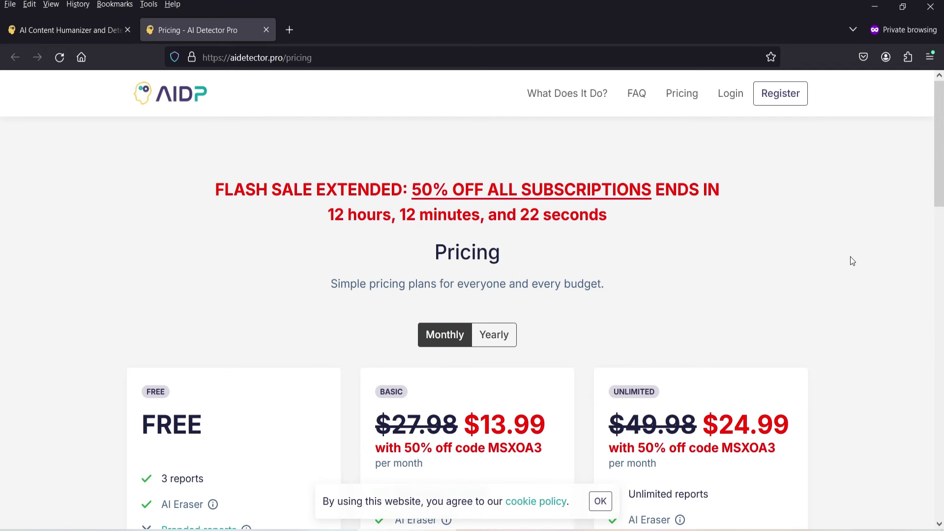
- Scroll through the monthly plans: Basic at $13.99 and Unlimited at $24.99
scroll(852, 266, "down", 4)
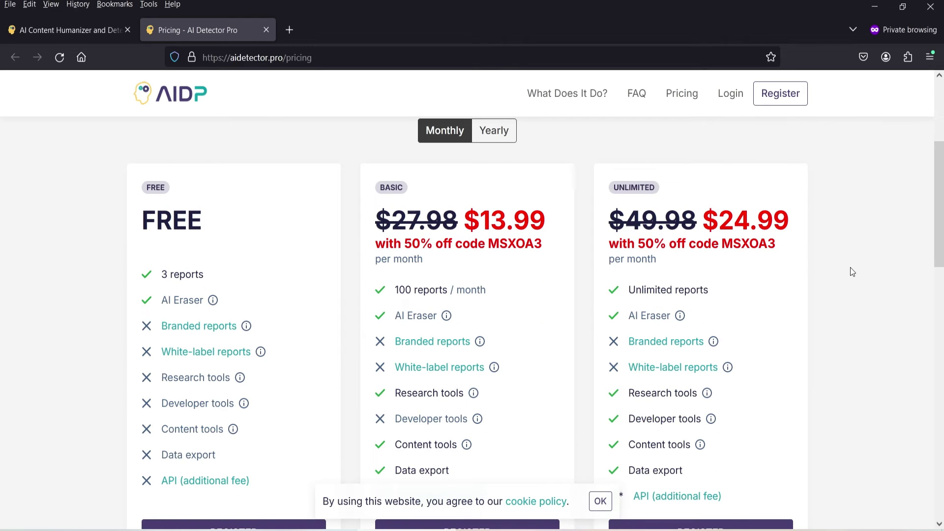
scroll(851, 266, "up", 4)
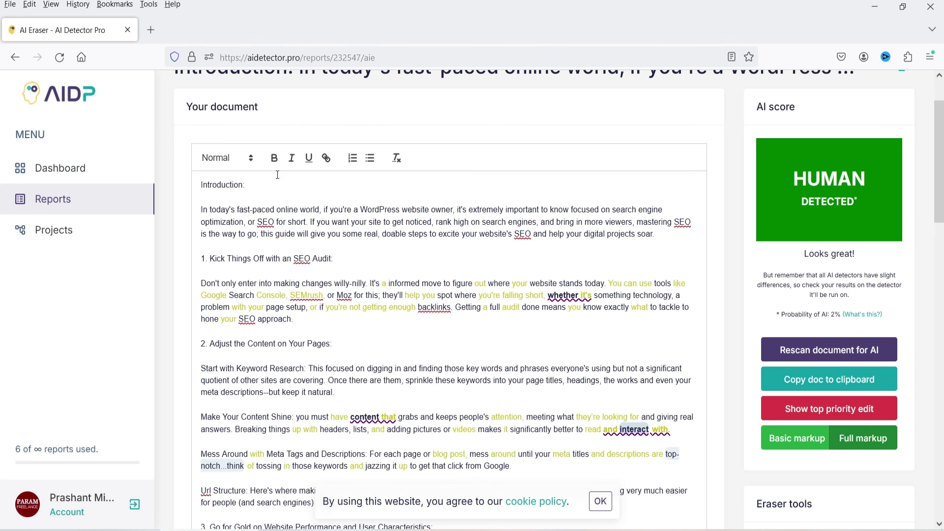
- Reach the Tools page via the Dashboard and browse its utilities, down to Word counter and Text cleaner
left_click(64, 169)
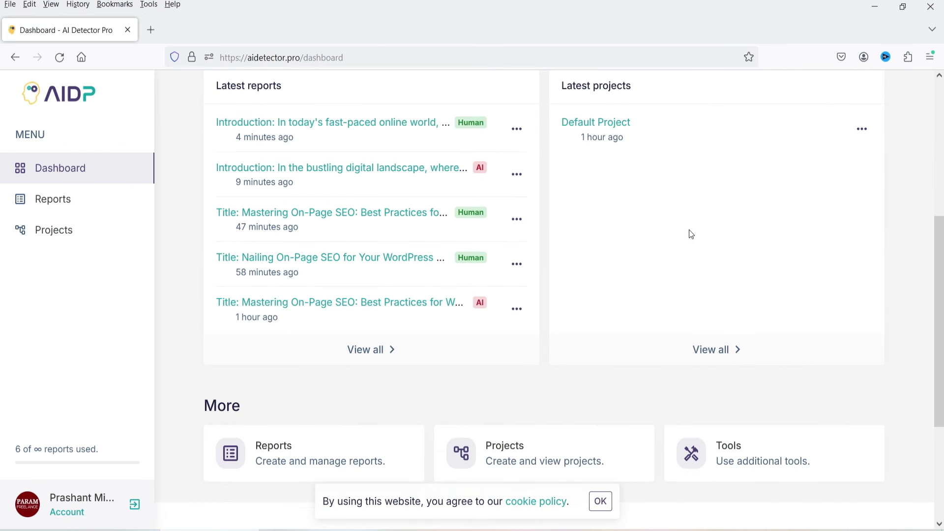
scroll(826, 397, "down", 2)
left_click(737, 389)
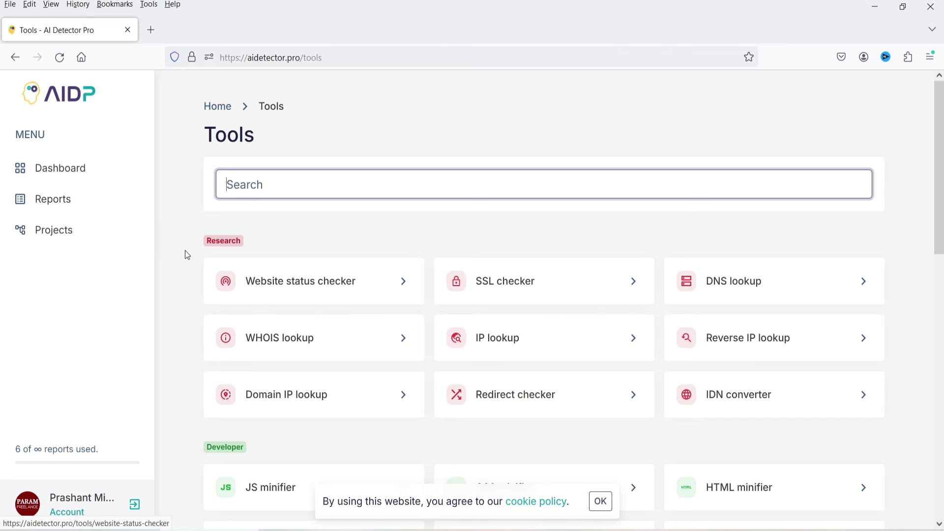
scroll(189, 339, "down", 3)
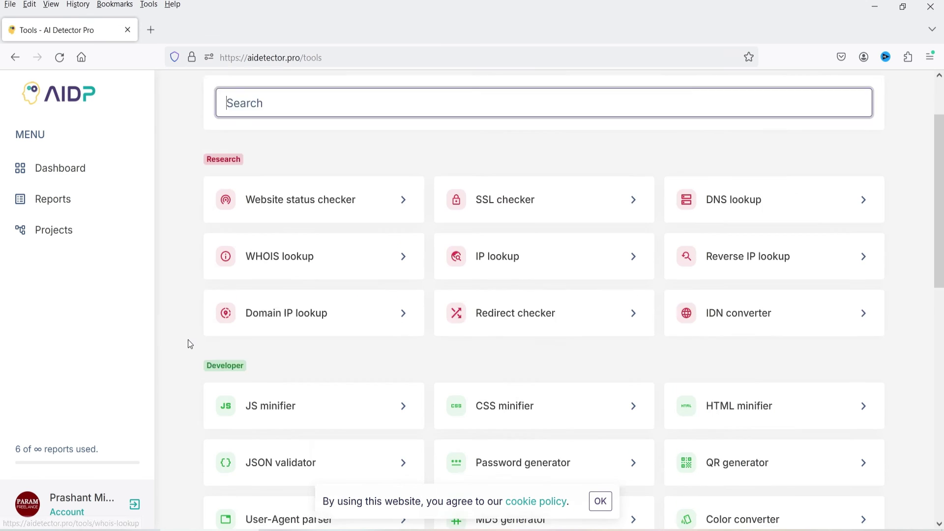
scroll(210, 296, "down", 4)
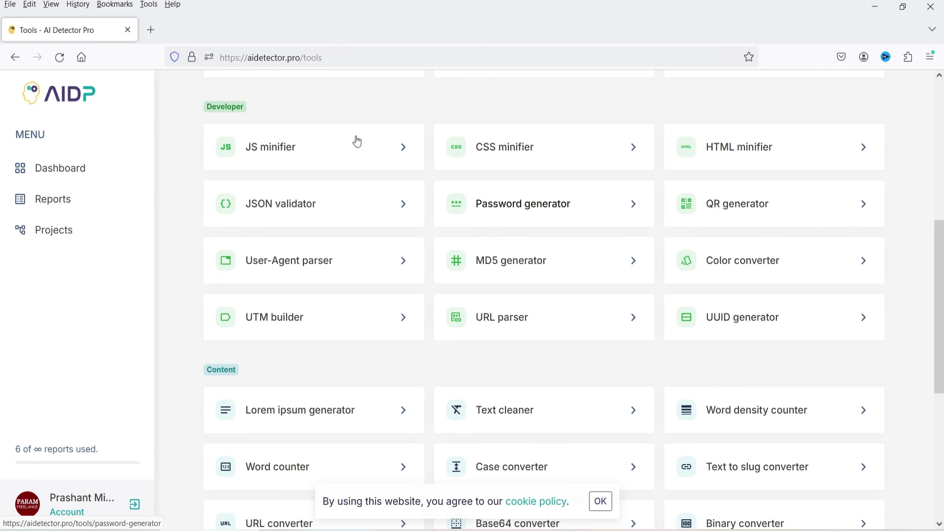
scroll(421, 290, "down", 3)
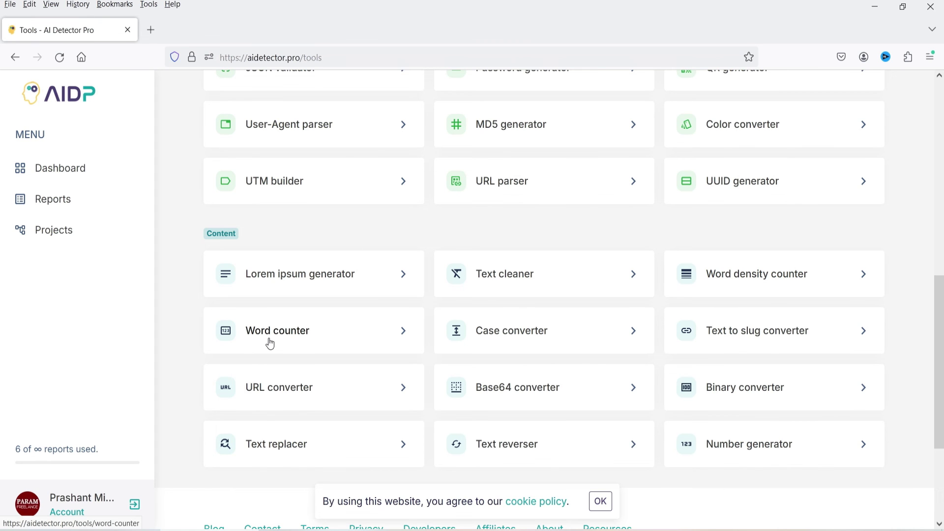
scroll(805, 303, "down", 1)
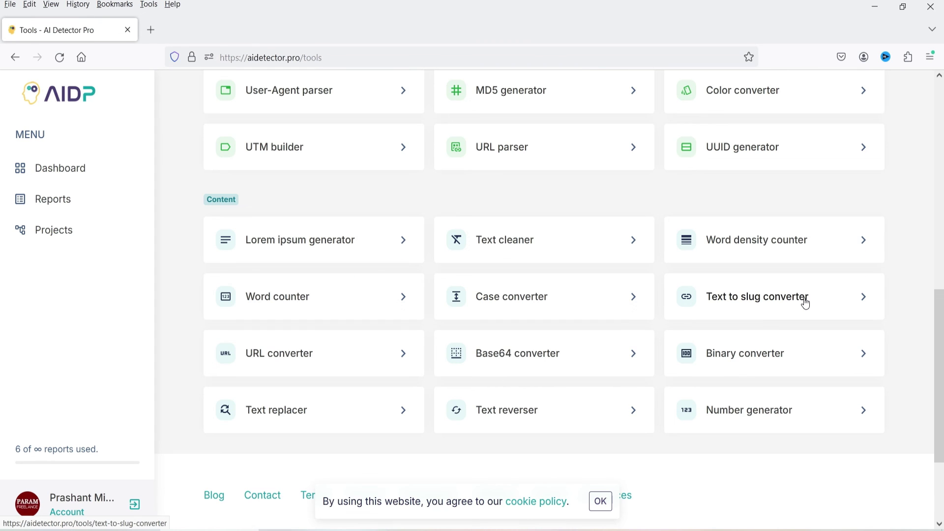